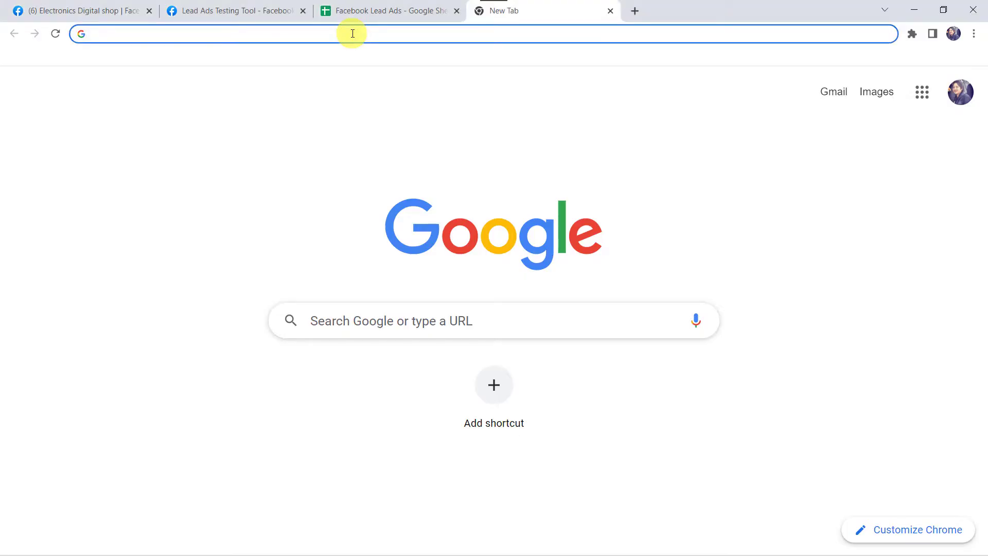
Search for Pabbly, go to the Pabbly Connect product page and sign in to the account
type("pabbly")
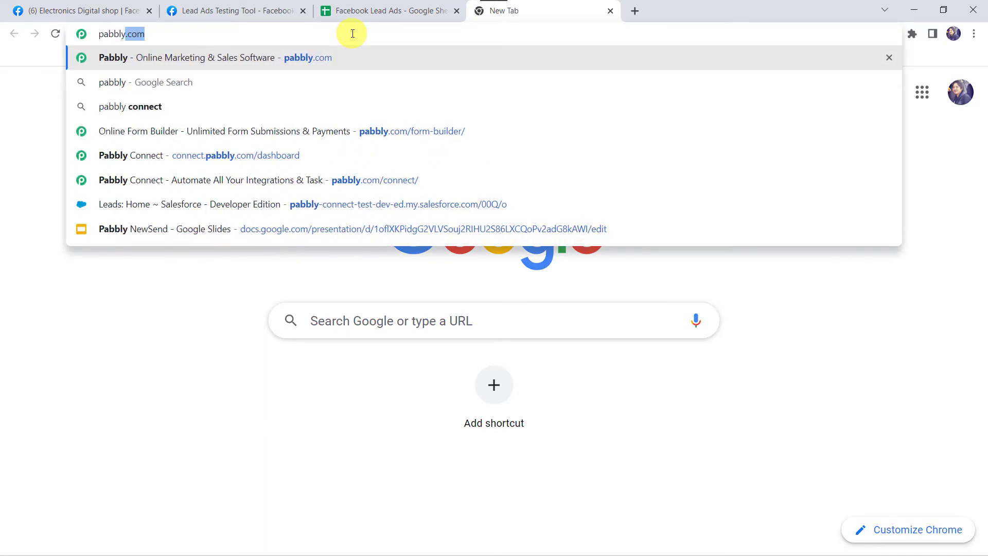
key("Return")
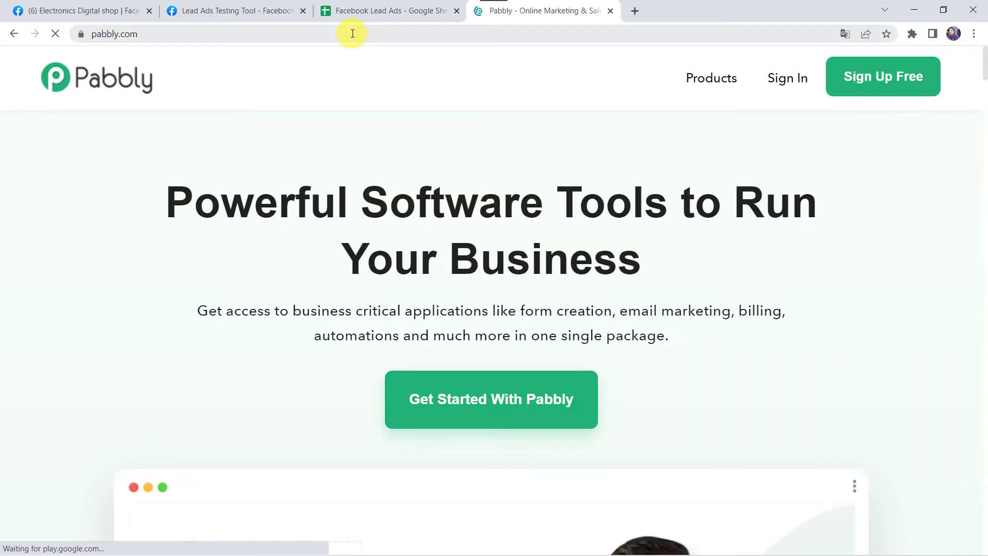
left_click(706, 77)
left_click(352, 279)
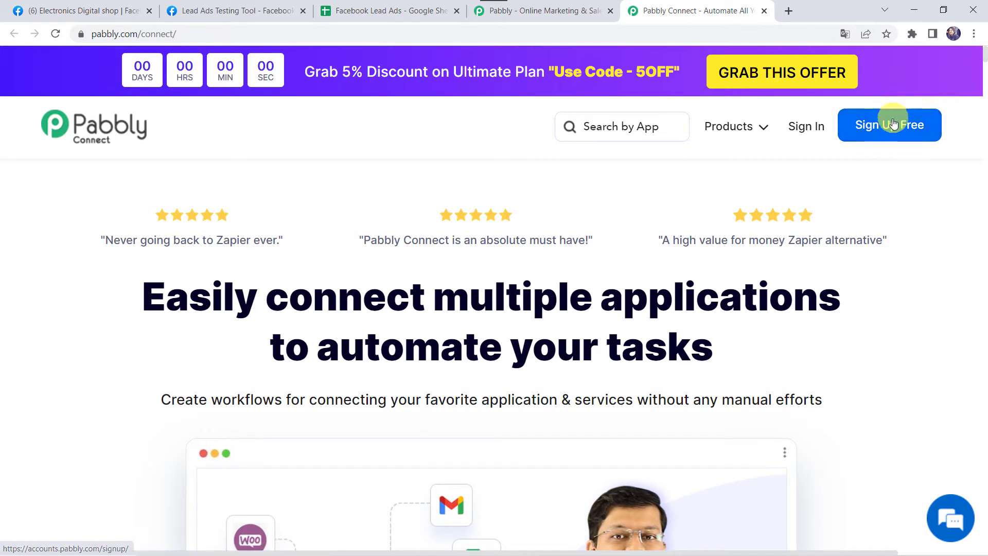
left_click(806, 128)
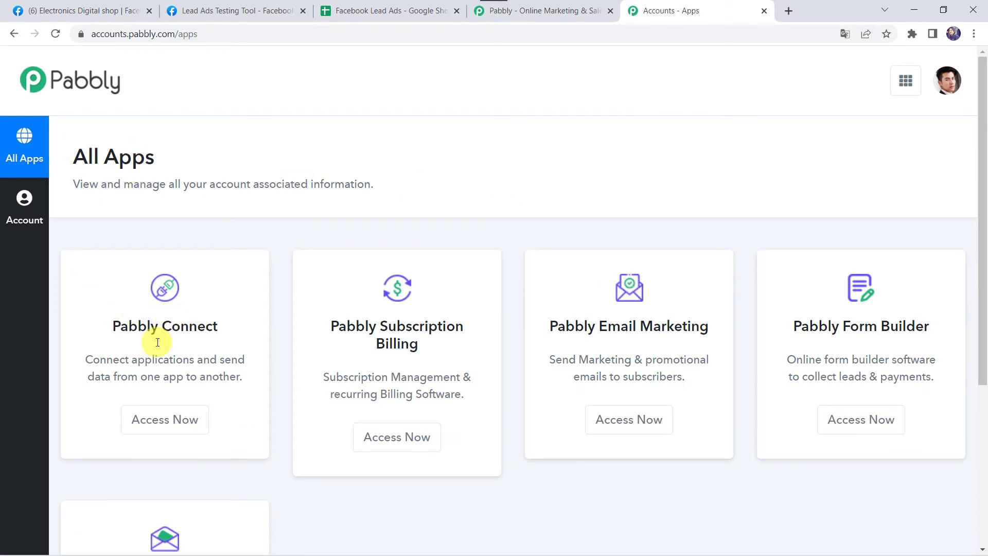
Launch Pabbly Connect and create a workflow named 'Add Facebook Leads to Google Sheets Instantly'
left_click(160, 420)
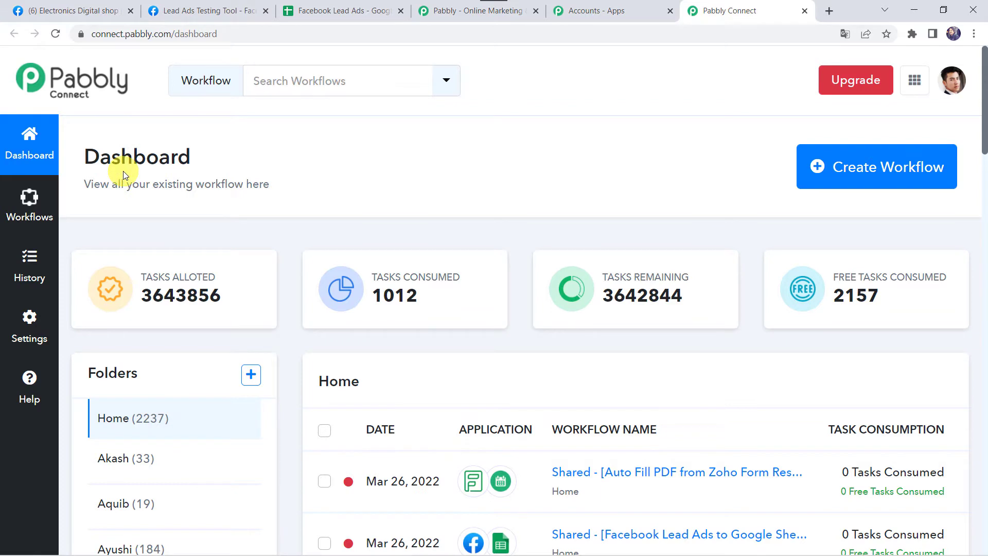
scroll(508, 320, "down", 4)
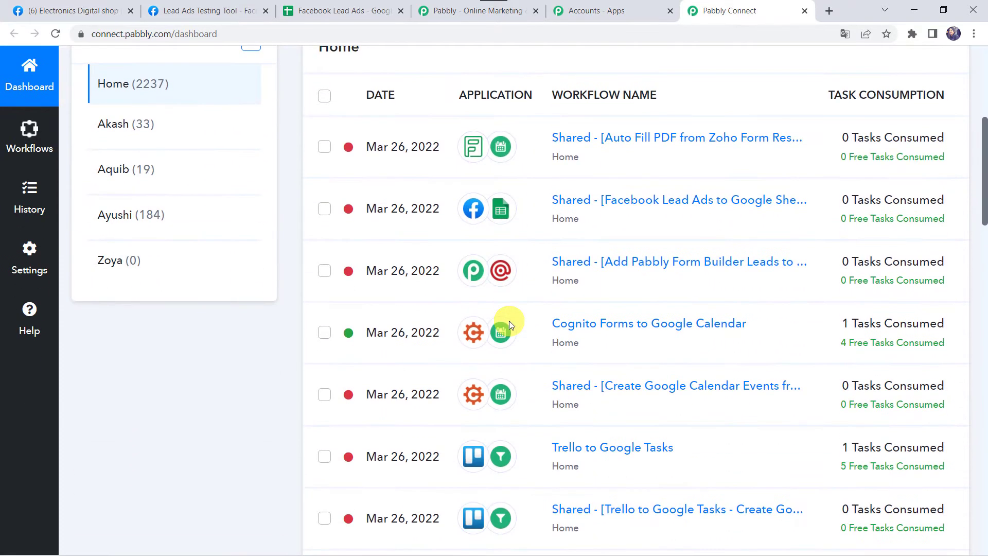
scroll(509, 320, "up", 4)
left_click(863, 169)
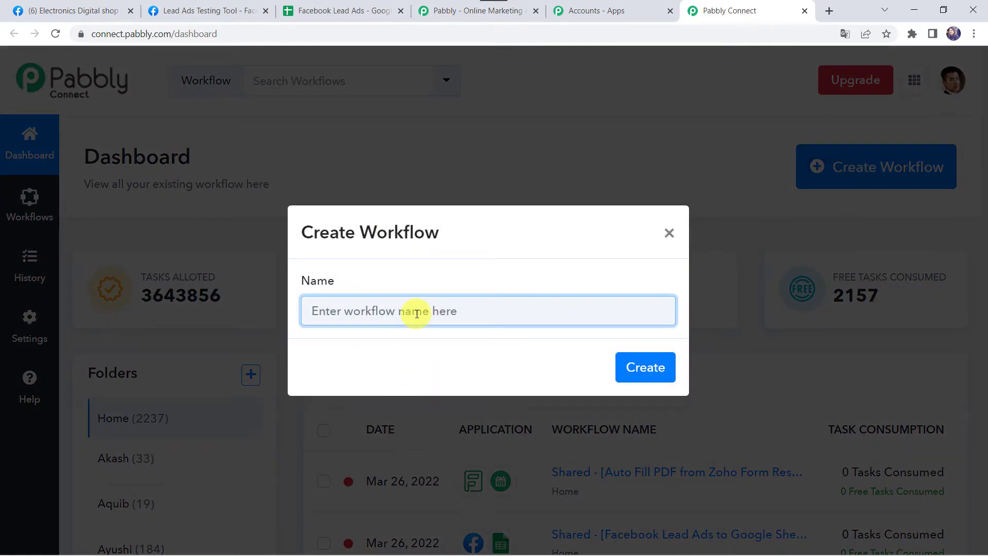
type("Add Facebook Leads to Google Sheets Instantly")
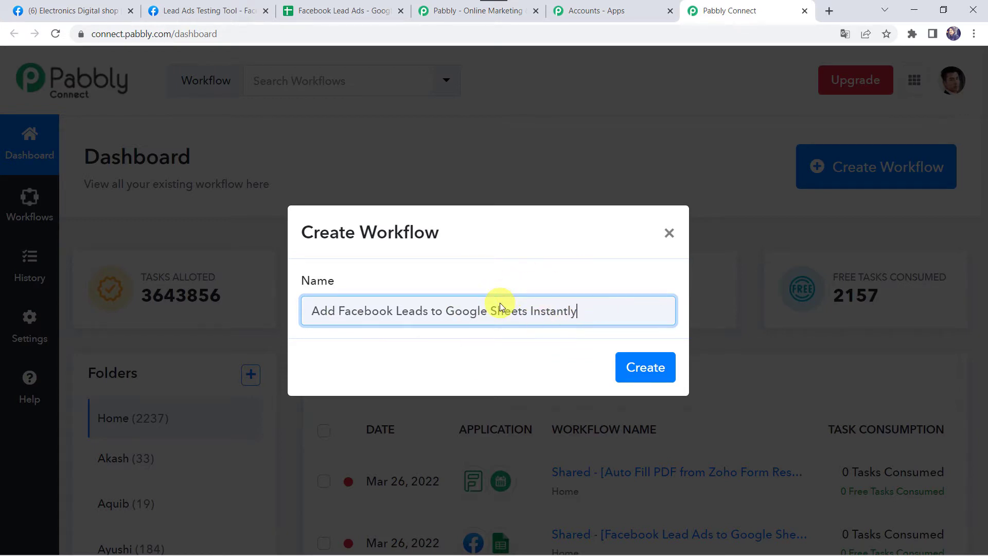
left_click(646, 365)
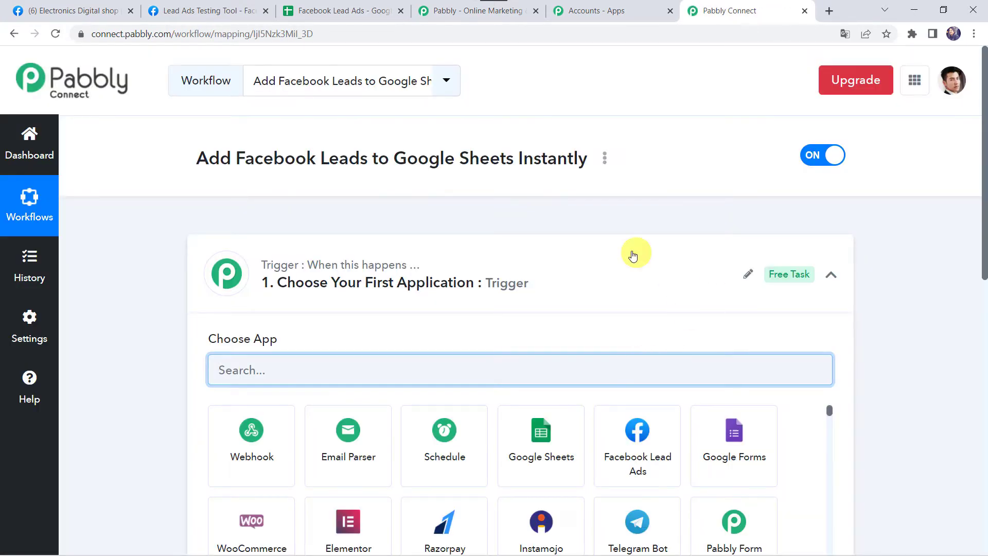
Choose Facebook Lead Ads as the trigger app with the New Lead (Instant) - Beta event
left_click(548, 285)
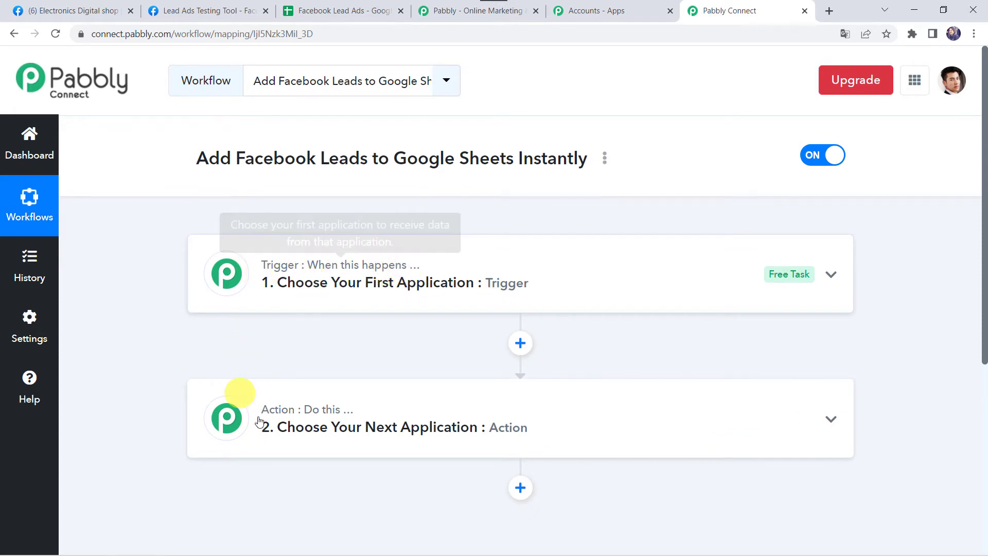
mouse_move(352, 418)
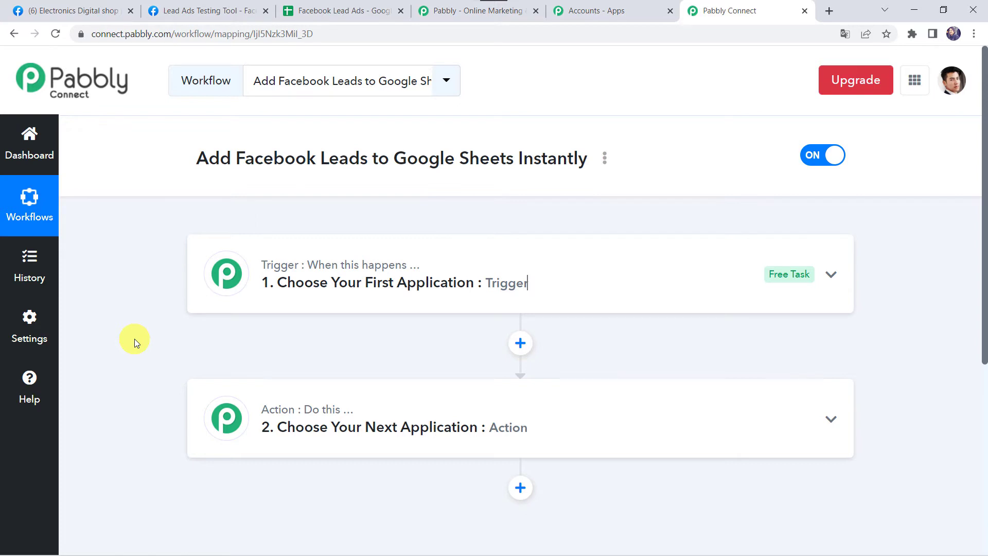
left_click(548, 294)
left_click(262, 368)
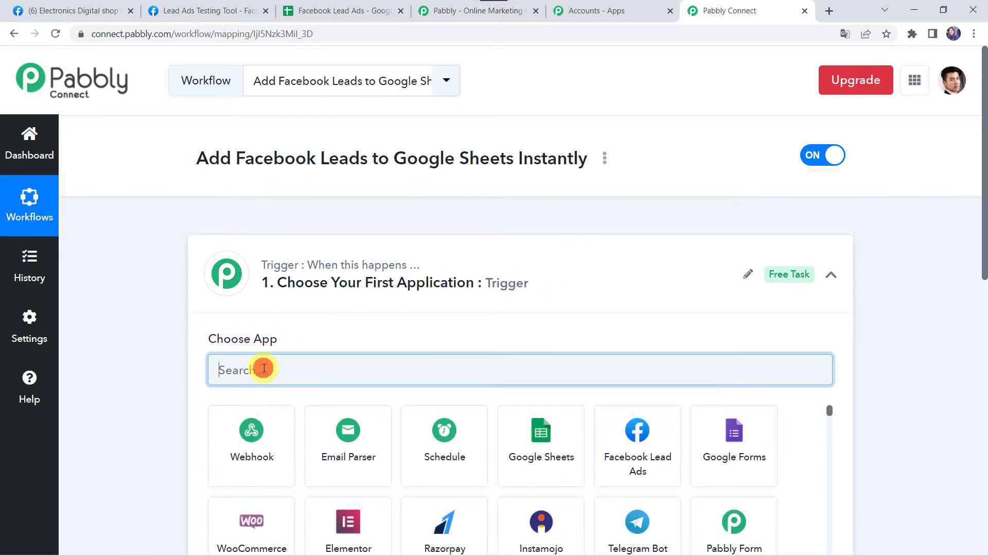
type("Face")
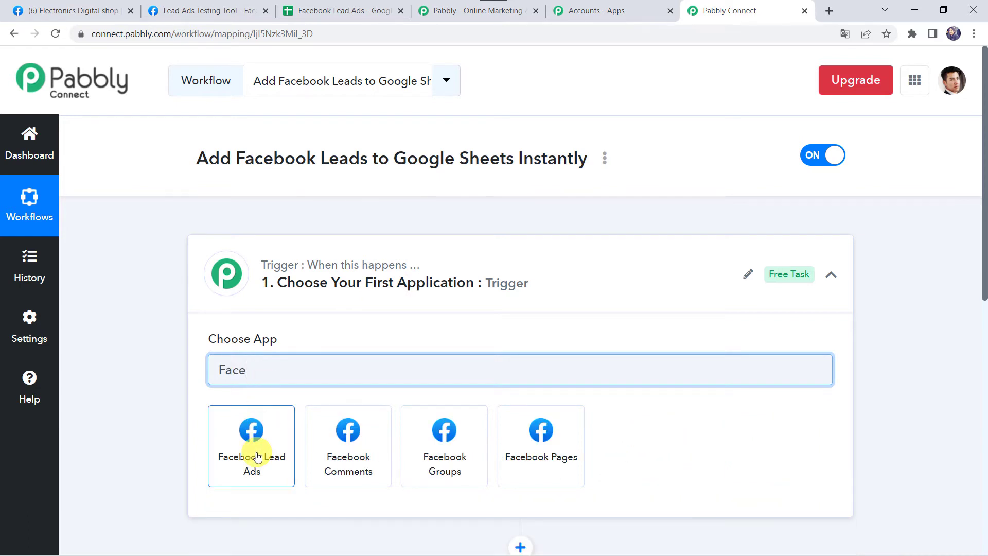
left_click(252, 453)
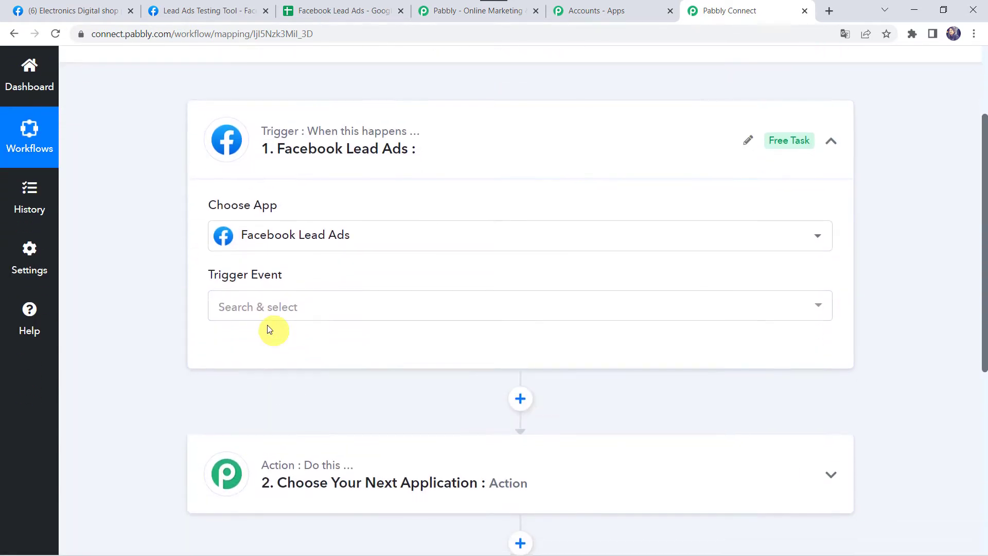
left_click(261, 308)
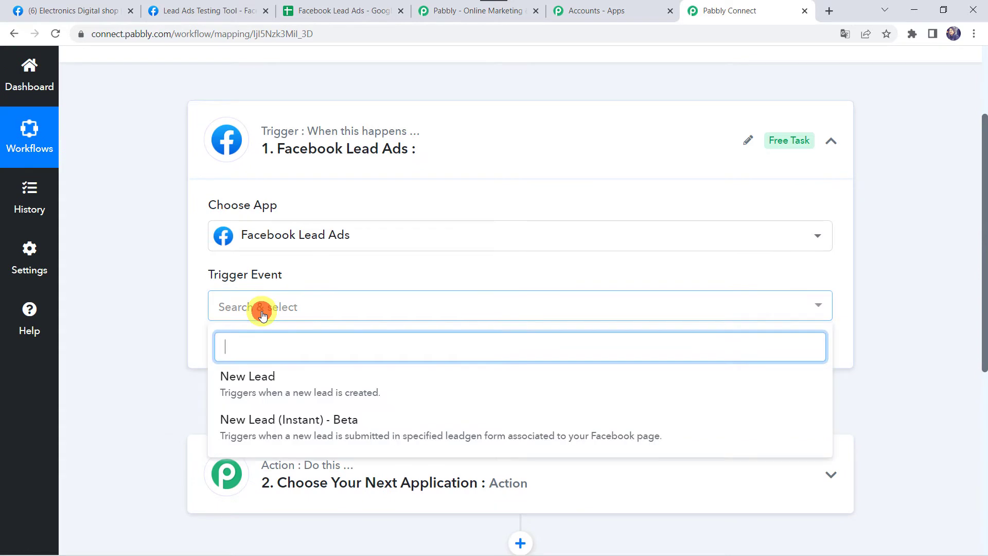
left_click(351, 435)
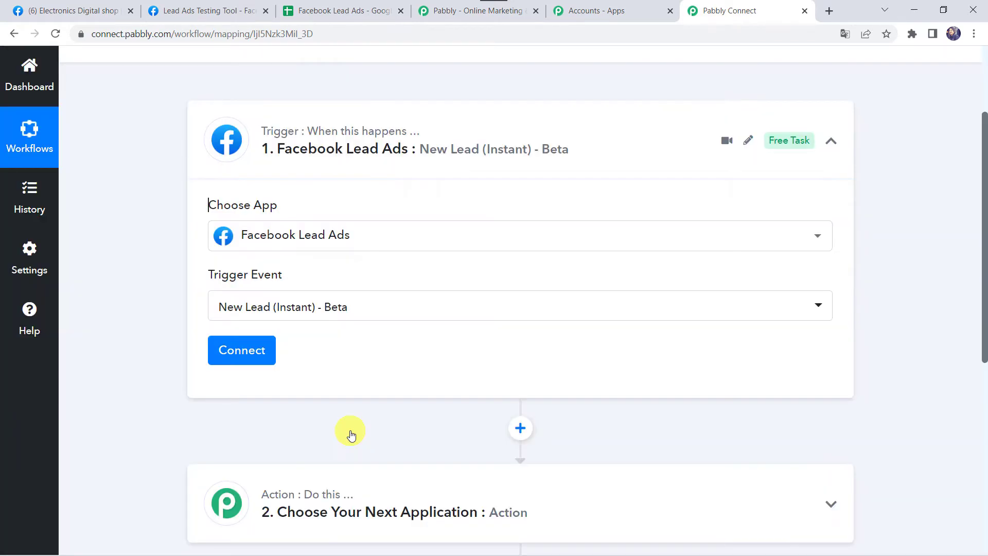
Add and authorize a new Facebook Lead Ads connection for the trigger
left_click(253, 352)
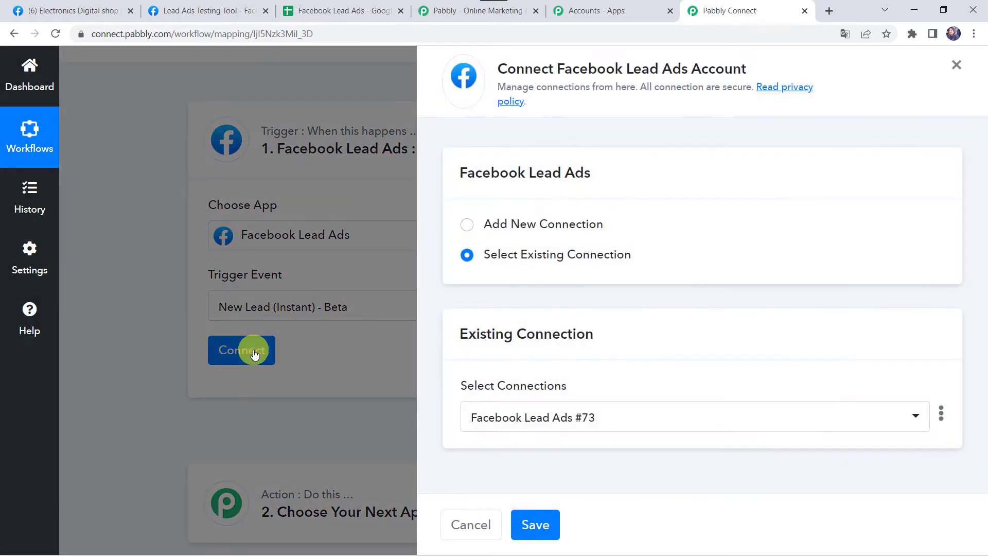
left_click(516, 225)
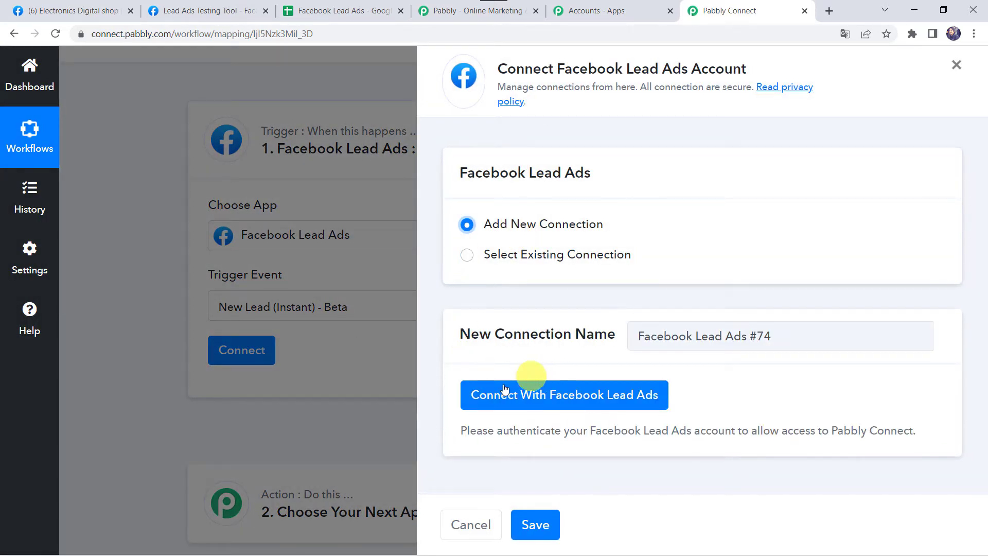
left_click(590, 398)
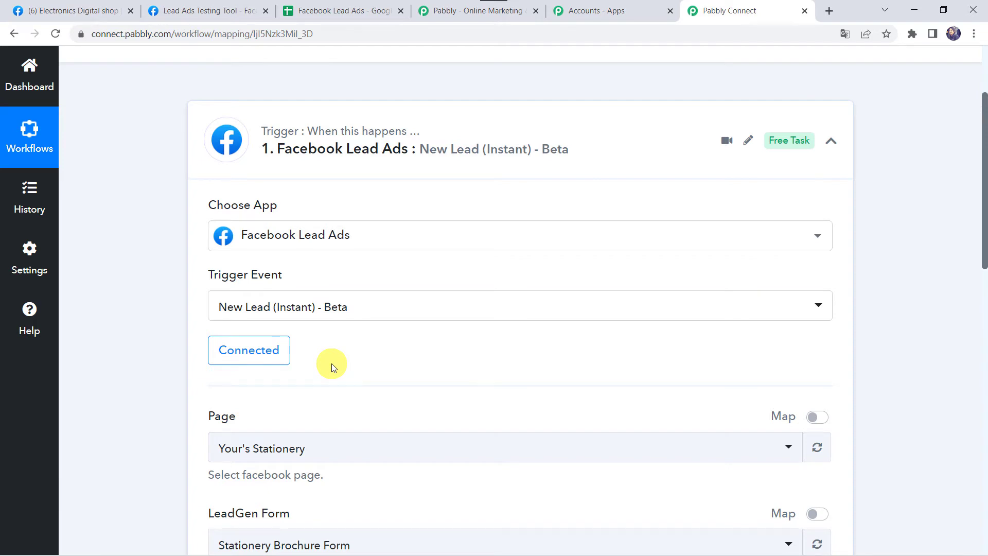
scroll(331, 364, "down", 2)
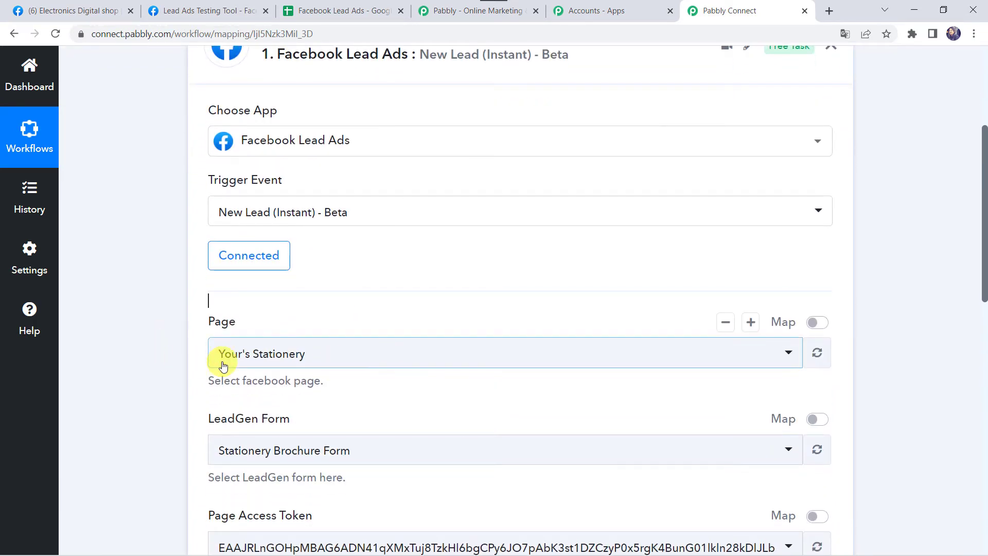
Look up the Facebook business page name in the Facebook tab
left_click(84, 12)
scroll(285, 245, "down", 1)
scroll(285, 245, "up", 1)
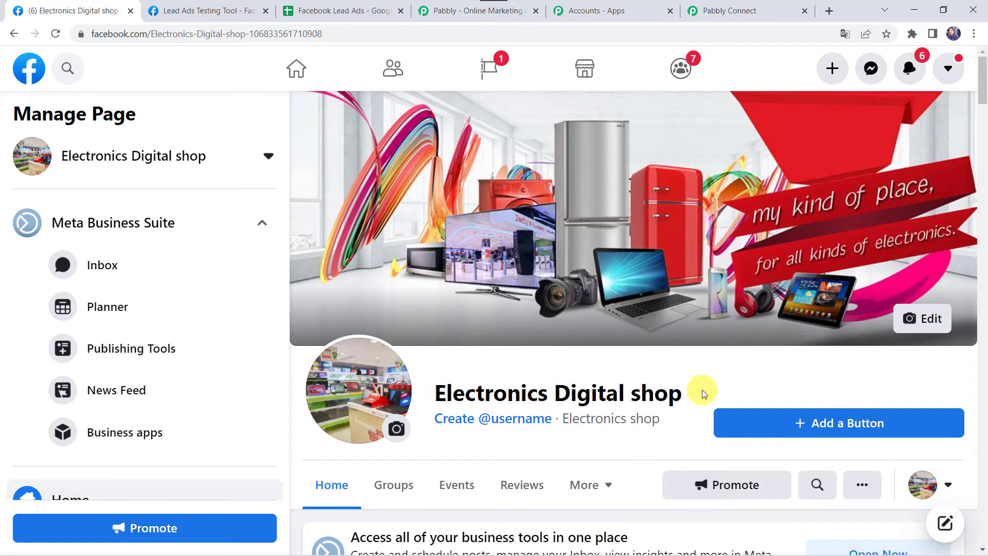
left_click(717, 10)
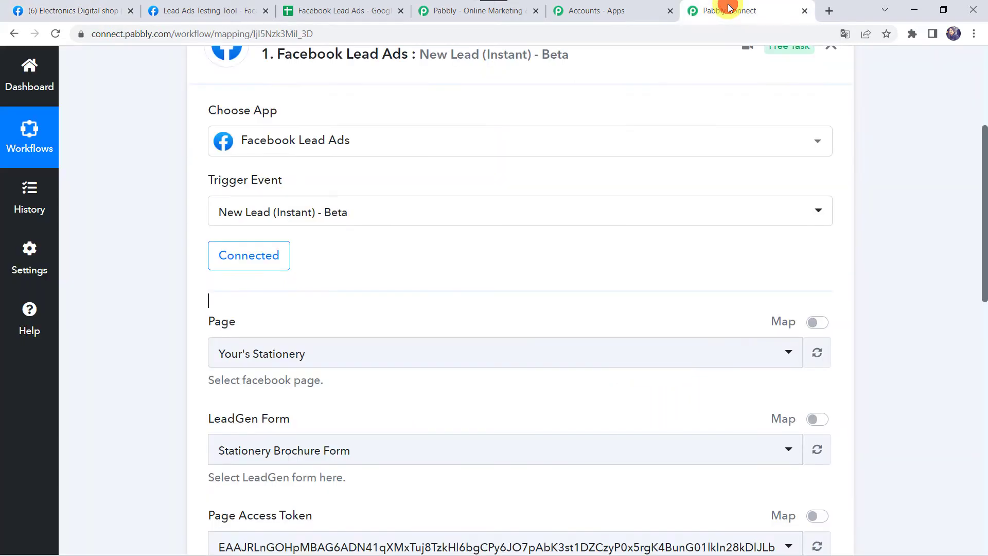
Select the Electronics Digital shop page and the New Leads lead form for the trigger
left_click(232, 357)
type("E")
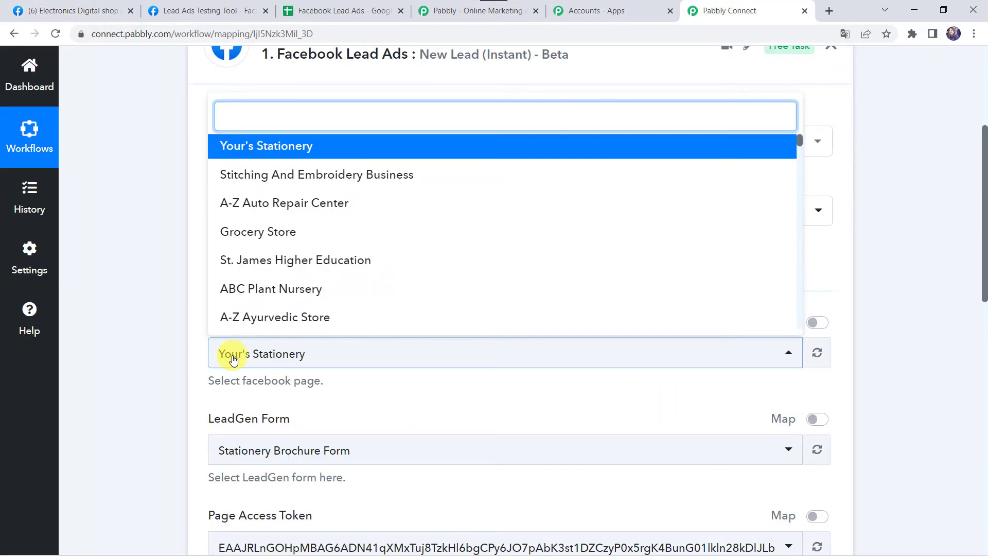
type("l")
left_click(298, 232)
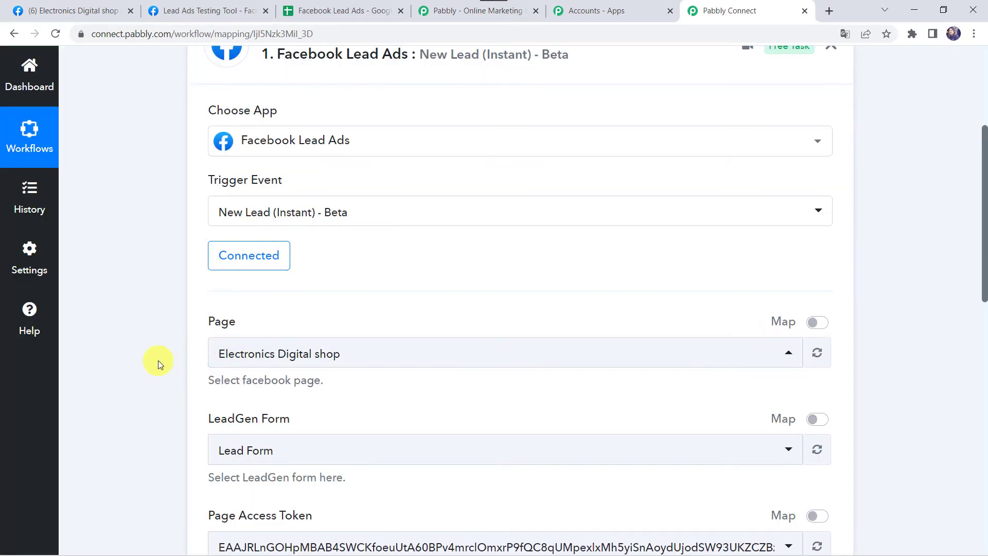
scroll(158, 360, "down", 2)
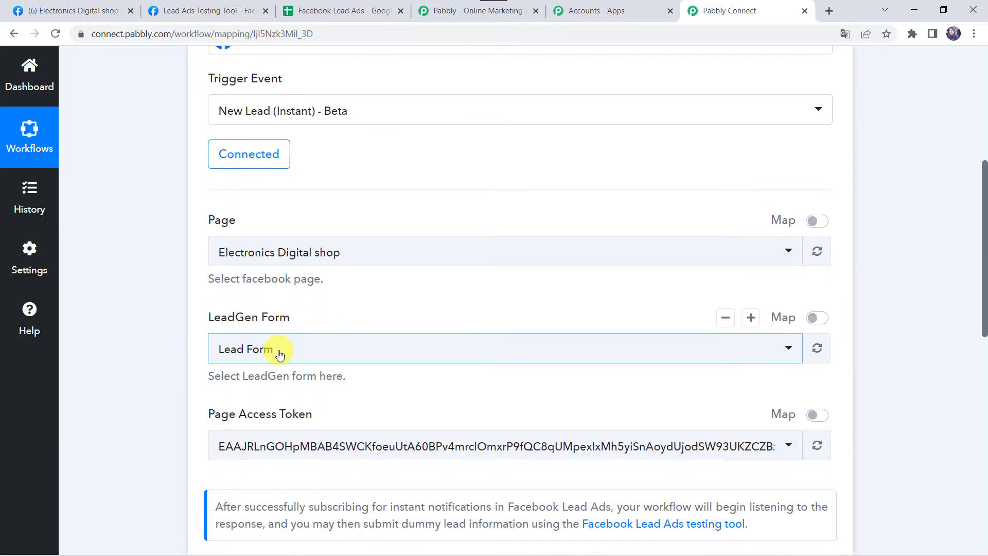
left_click(280, 355)
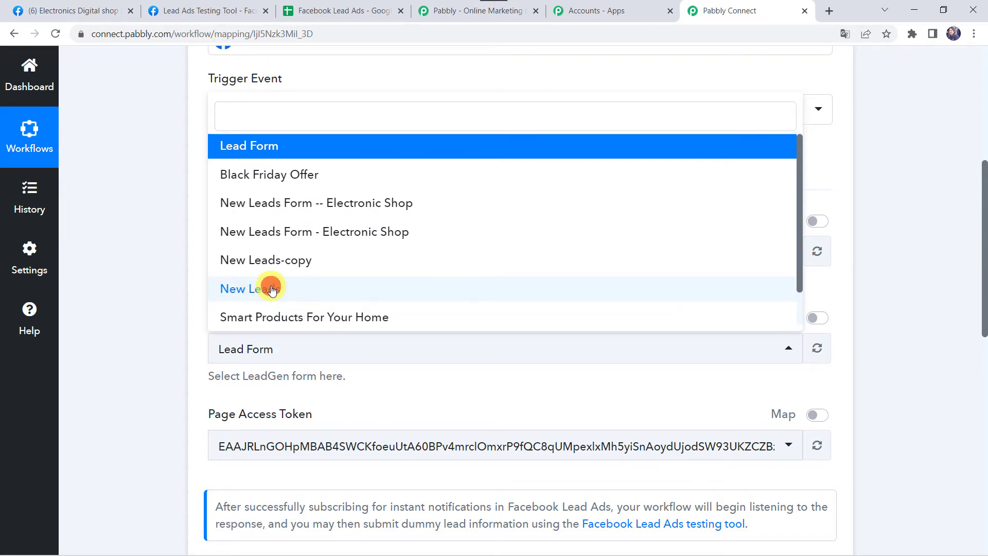
left_click(271, 289)
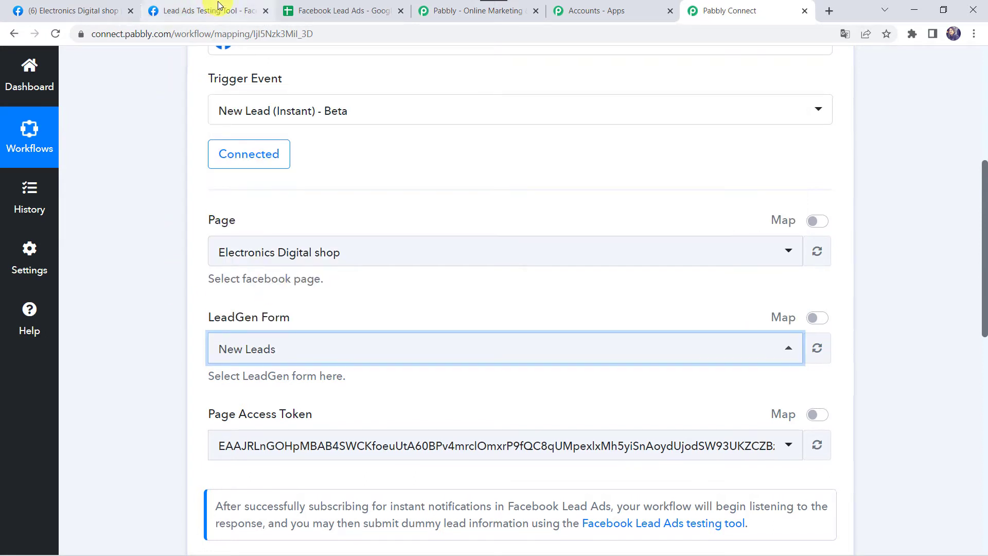
left_click(211, 10)
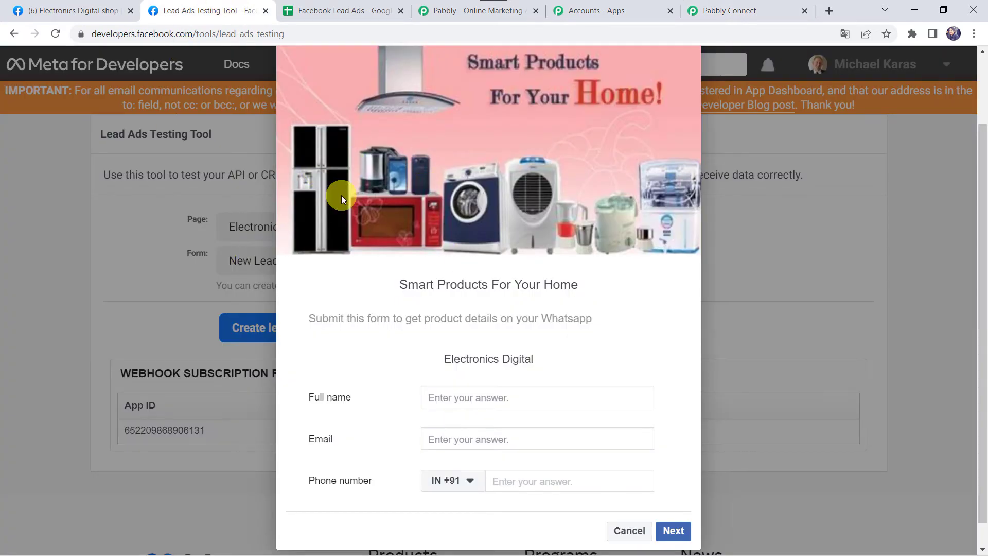
Close the LeadGen Form list and save the trigger with Save & Send Test Request
scroll(341, 198, "up", 1)
scroll(341, 198, "down", 1)
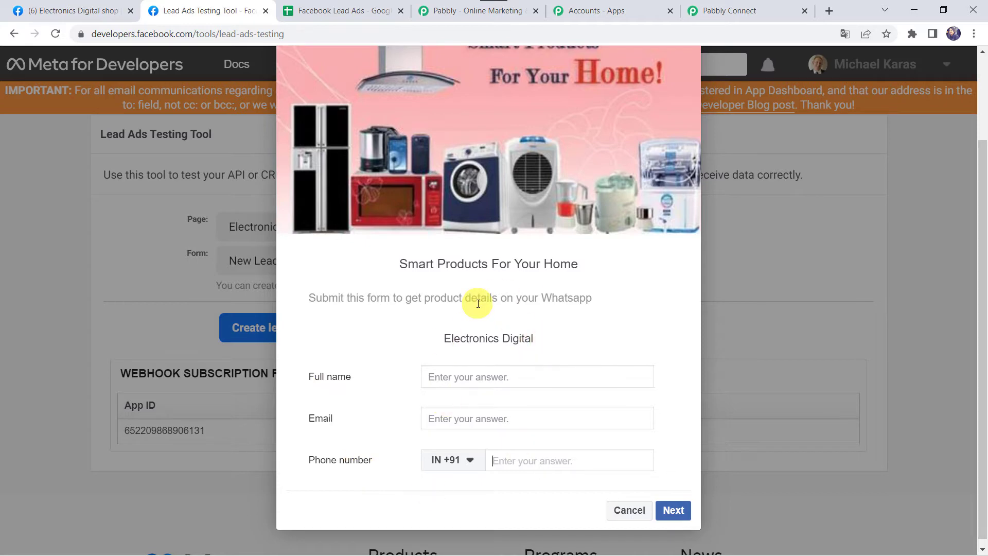
left_click(748, 9)
left_click(137, 379)
scroll(138, 381, "down", 2)
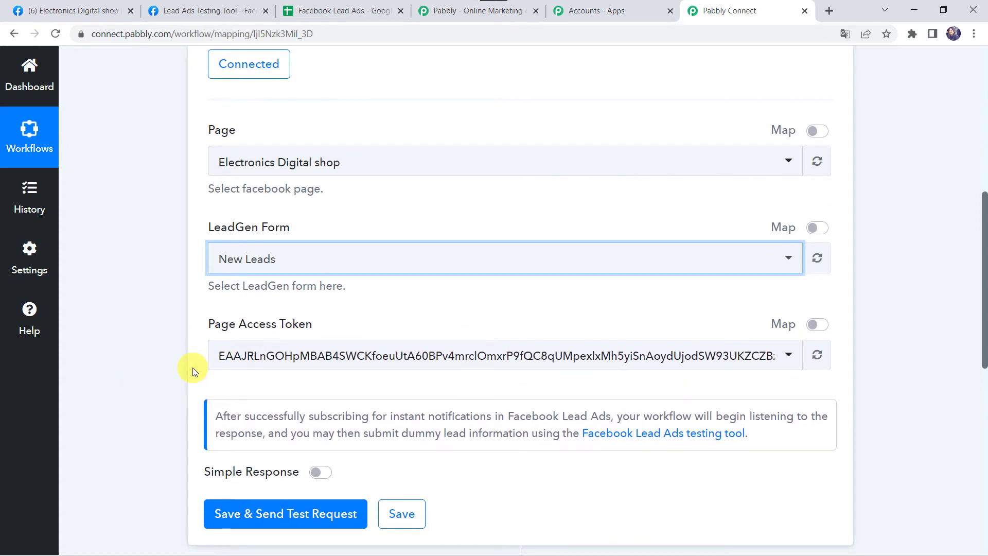
left_click(260, 517)
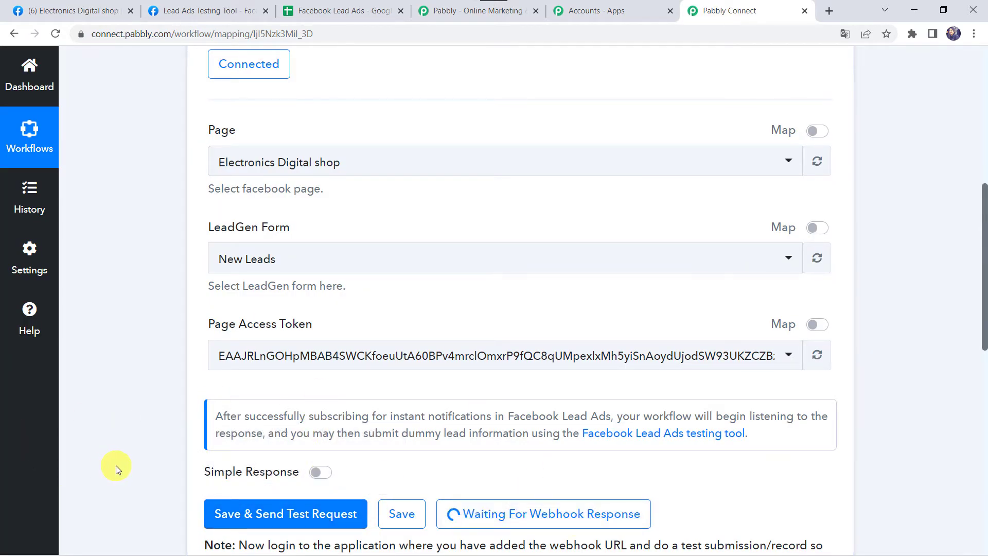
scroll(116, 465, "down", 2)
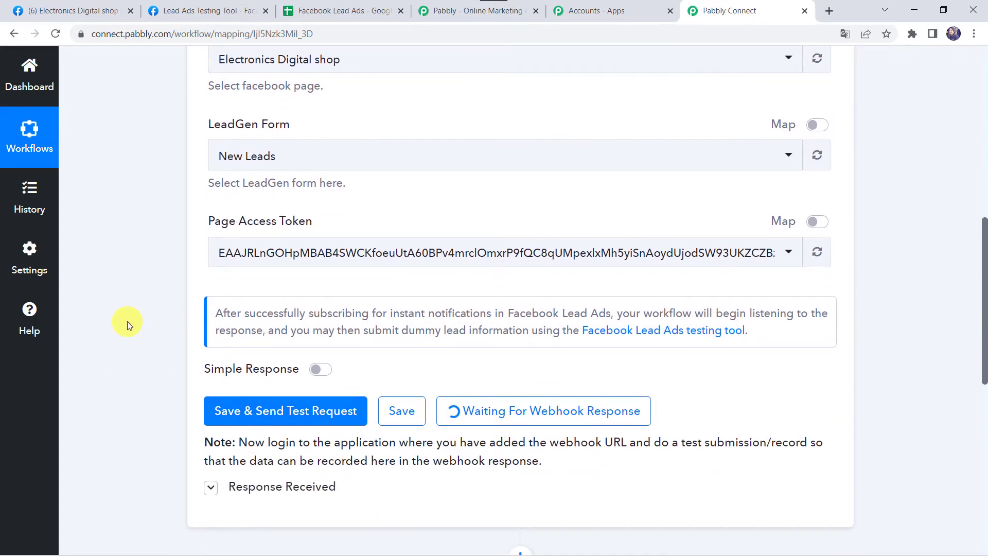
Submit a test lead with a full name, email and phone number in the Lead Ads Testing Tool
left_click(216, 11)
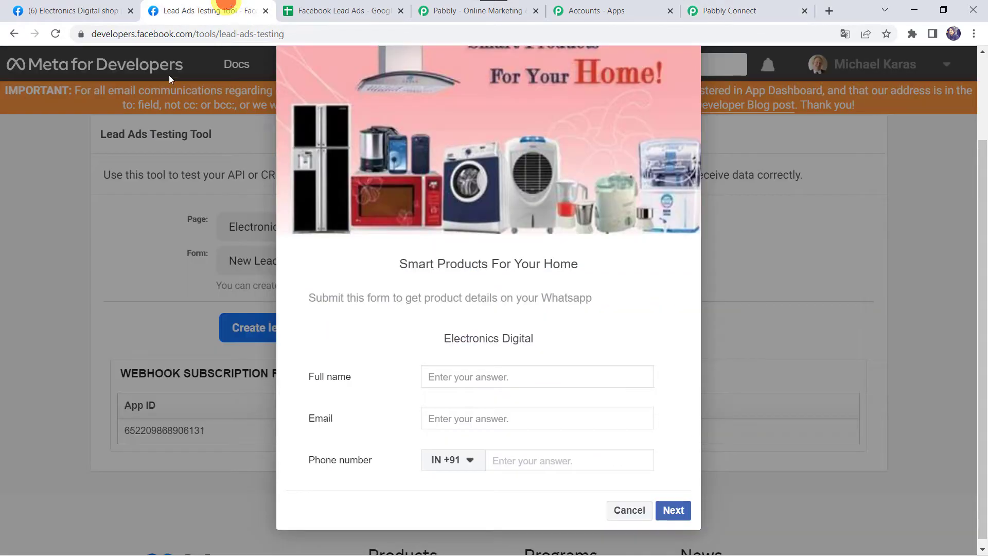
left_click(470, 374)
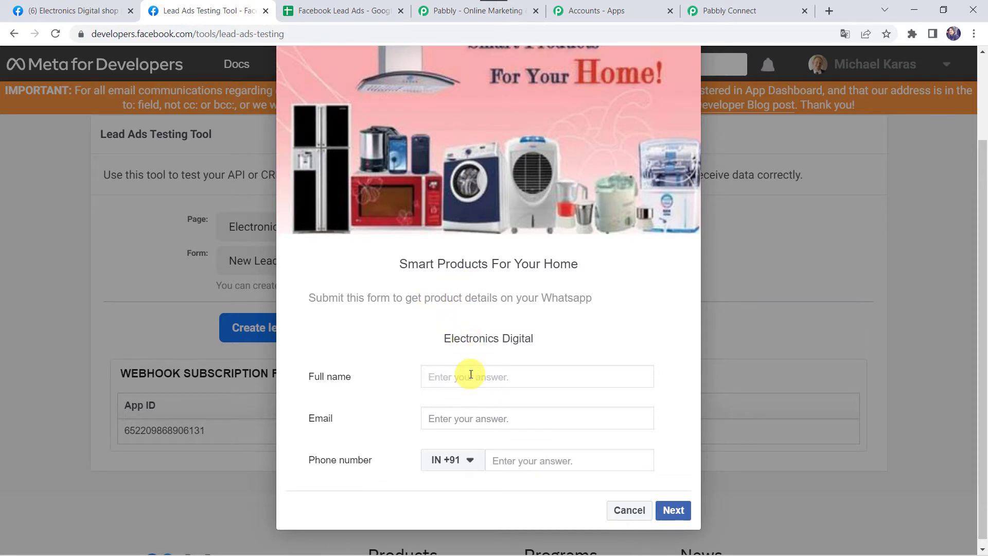
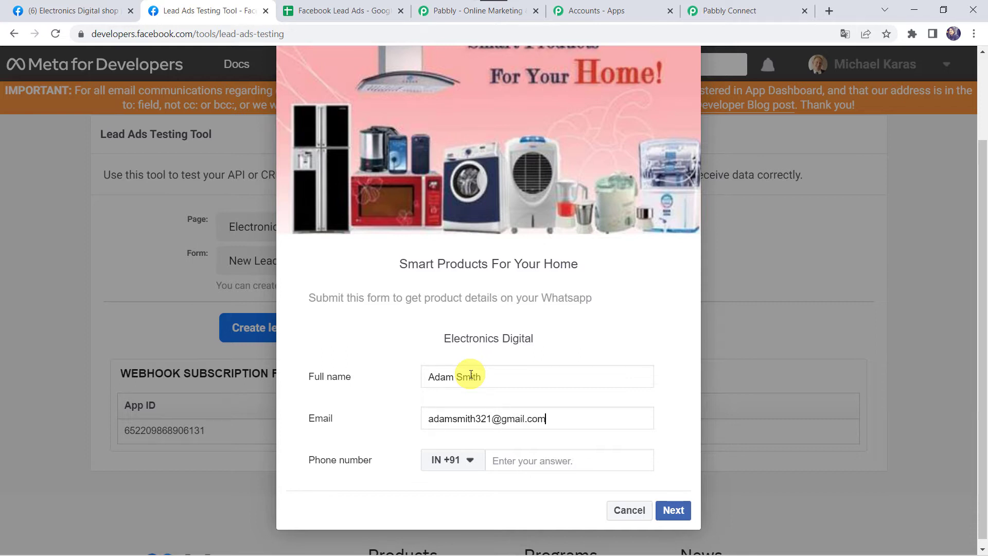
key("Tab")
key("Tab")
type("88")
left_click(678, 510)
left_click(676, 482)
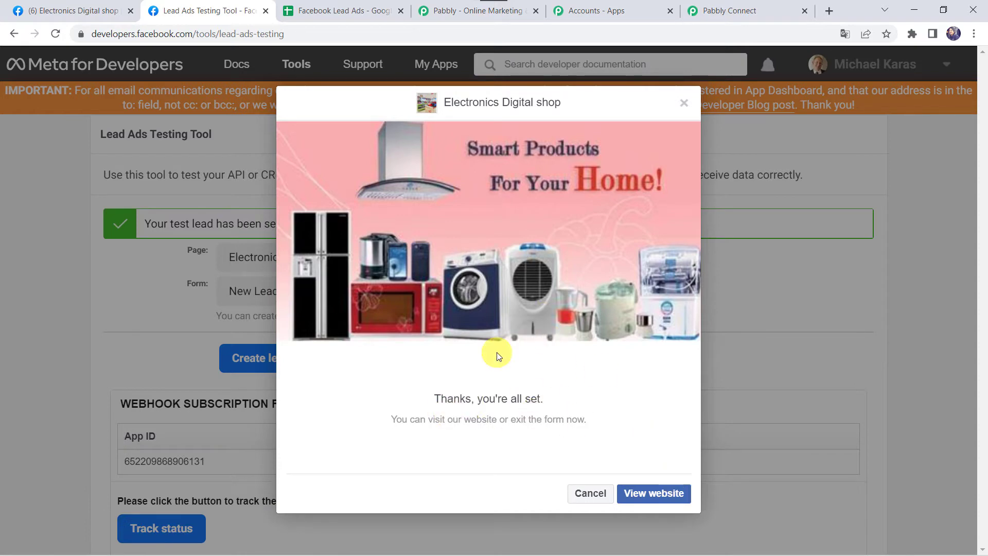
left_click(751, 6)
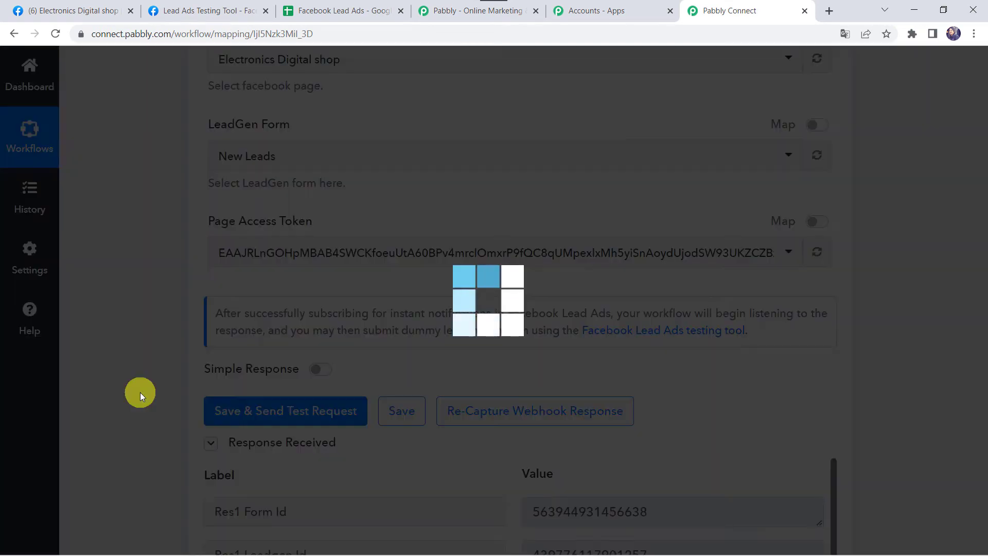
scroll(140, 396, "down", 6)
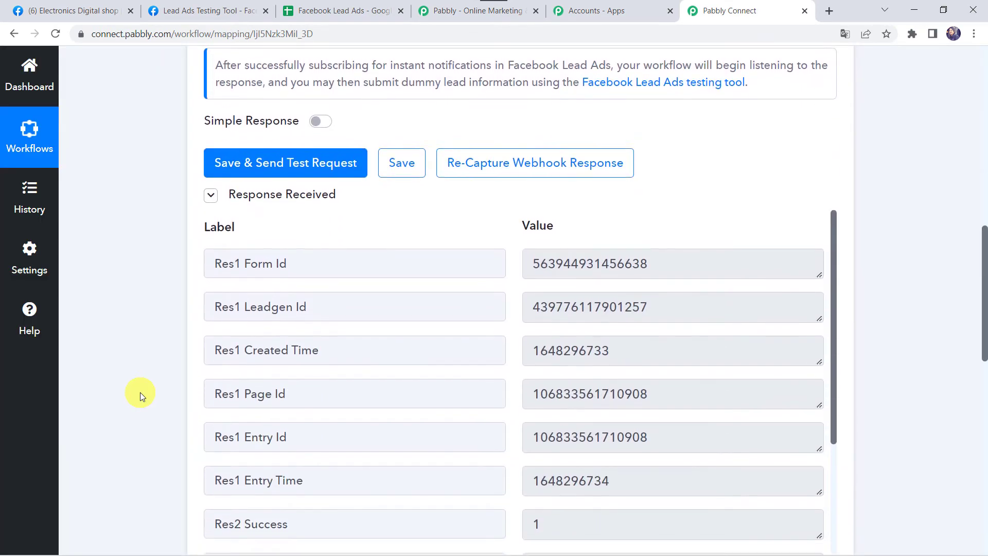
scroll(426, 358, "down", 7)
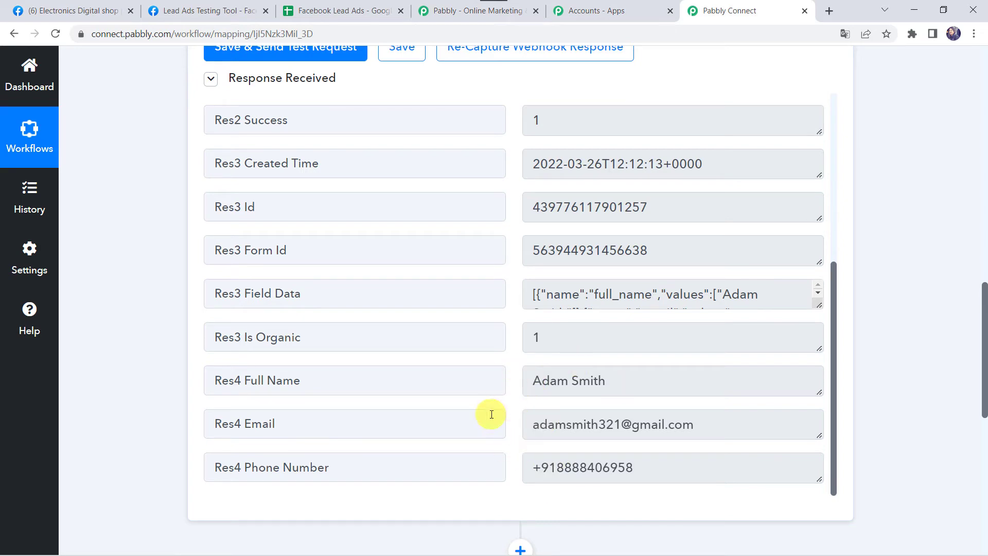
Set the action step to Google Sheets with the Add New Row event and start connecting
scroll(129, 492, "down", 5)
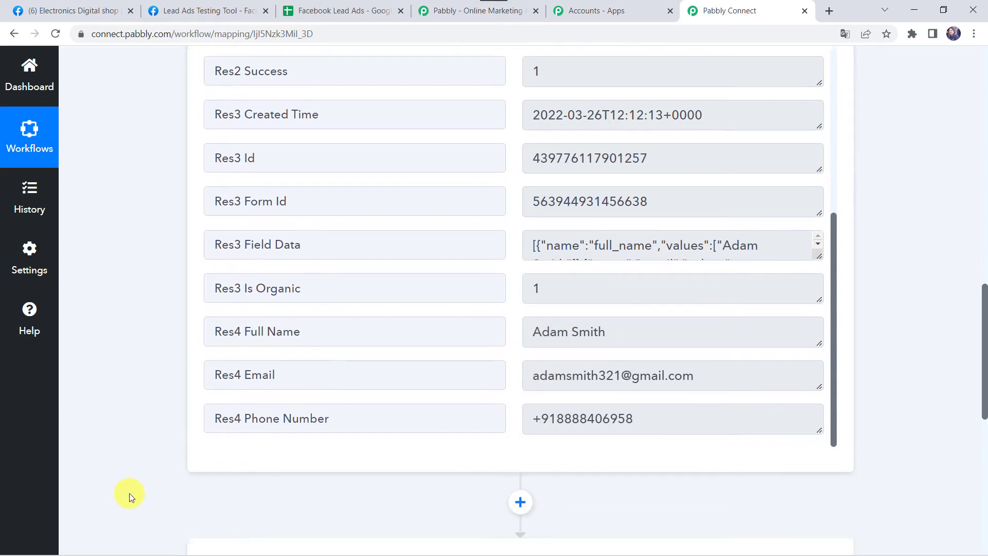
left_click(407, 366)
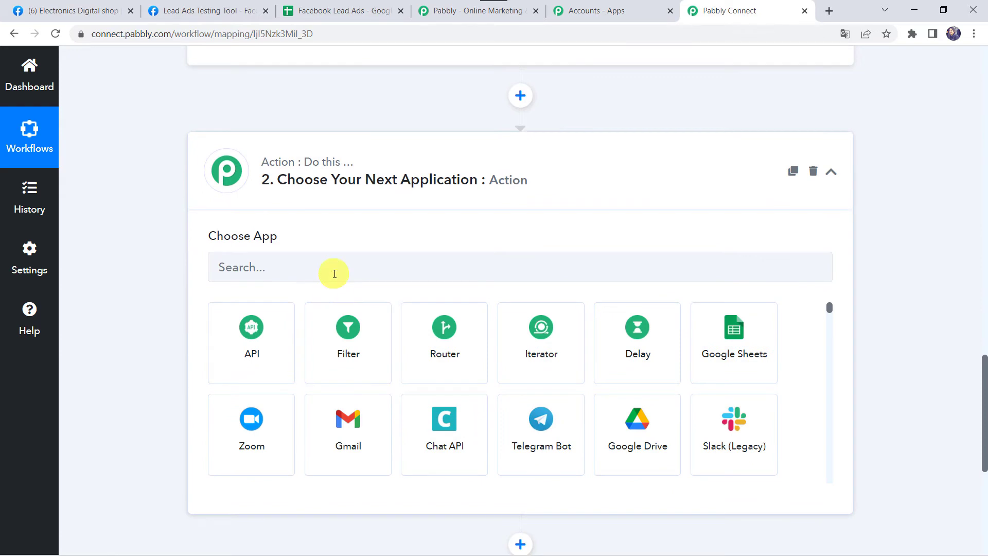
left_click(335, 273)
type("Goo")
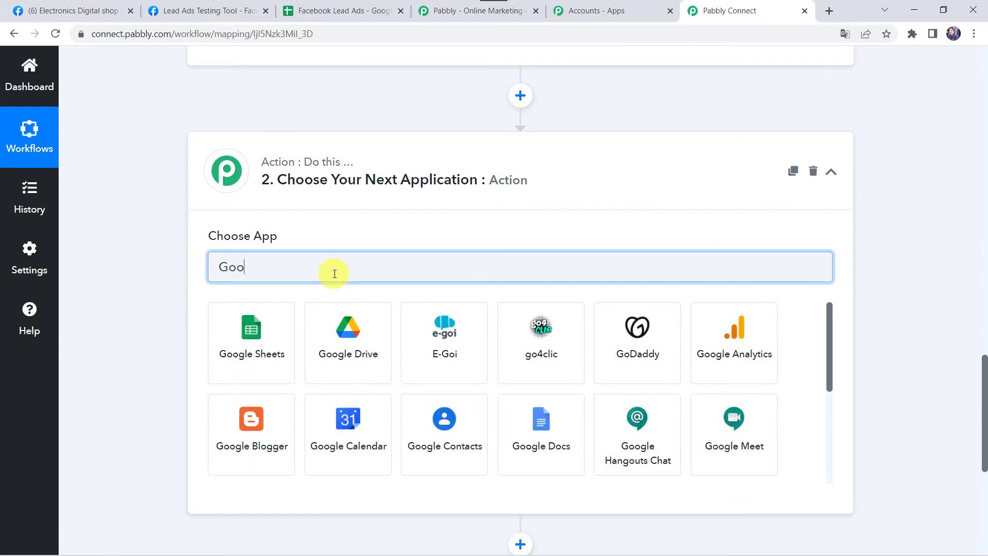
left_click(229, 354)
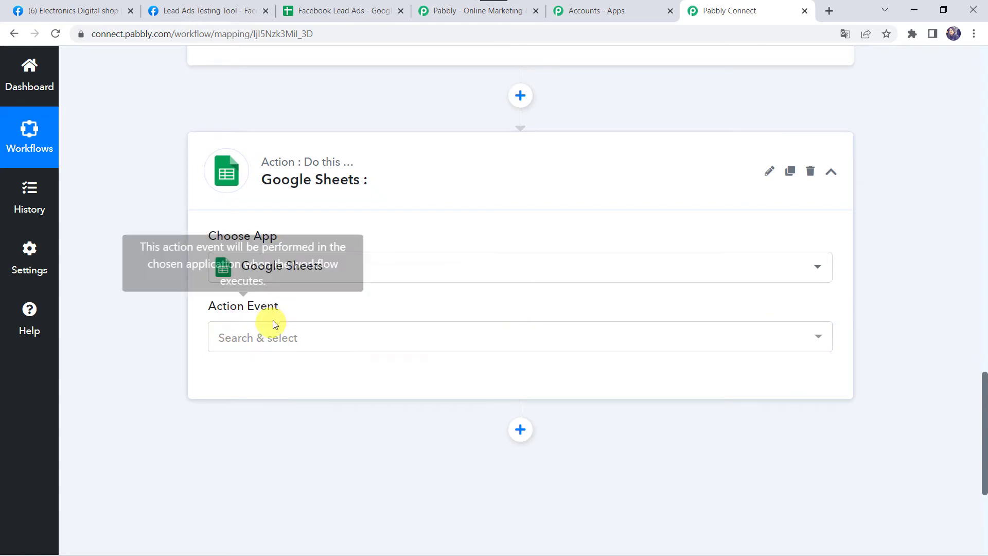
left_click(257, 338)
left_click(265, 146)
left_click(243, 383)
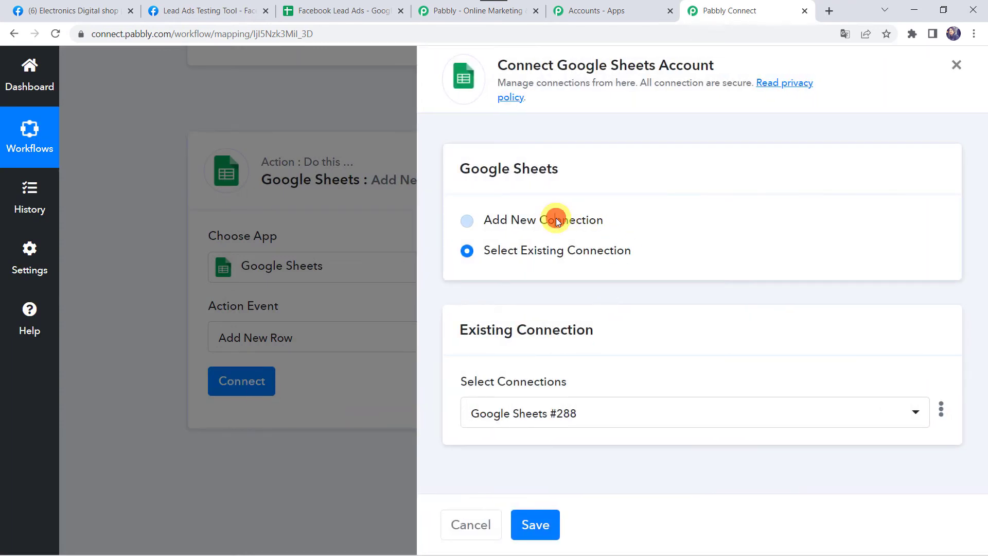
Add a new Google Sheets connection, authorising the chosen Google account for Pabbly Connect
left_click(555, 219)
left_click(580, 395)
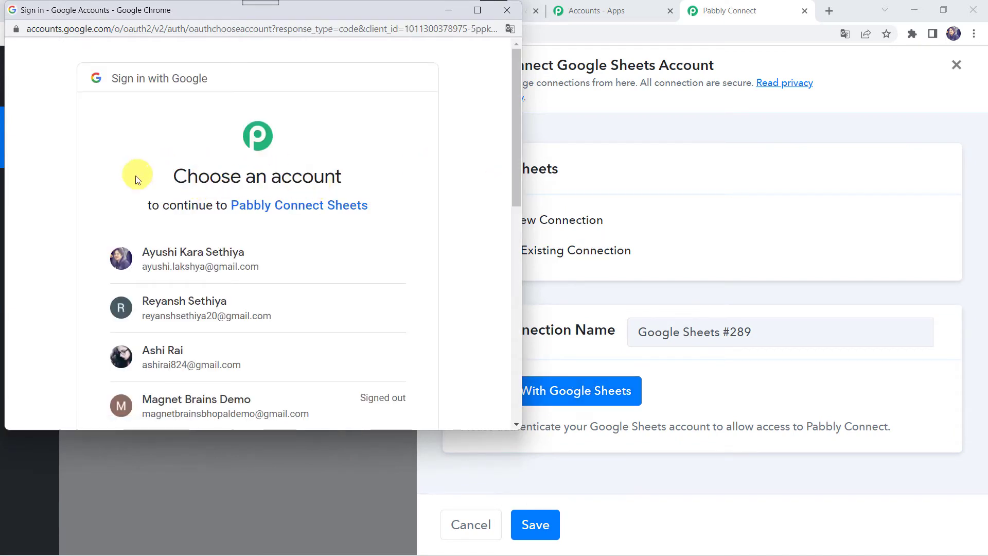
left_click(164, 349)
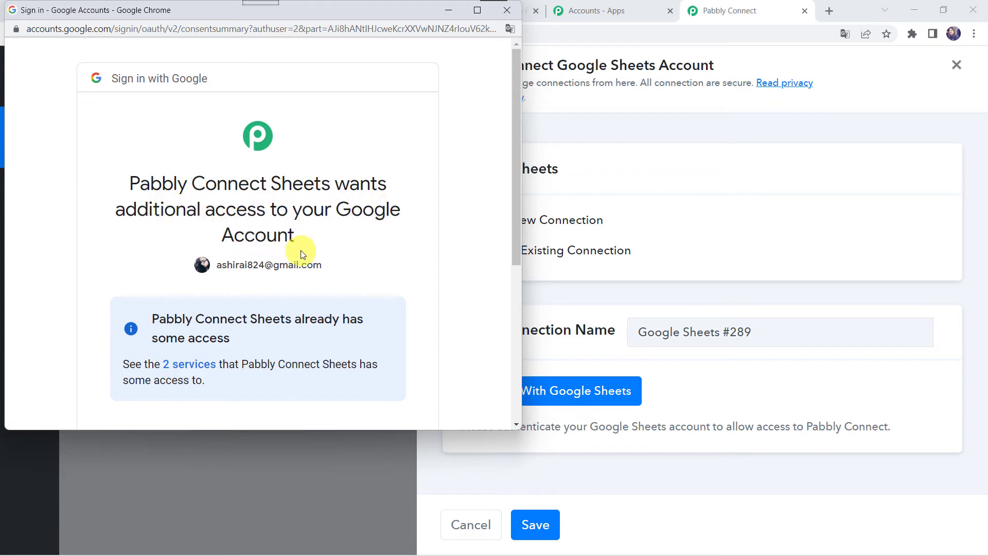
scroll(300, 252, "down", 4)
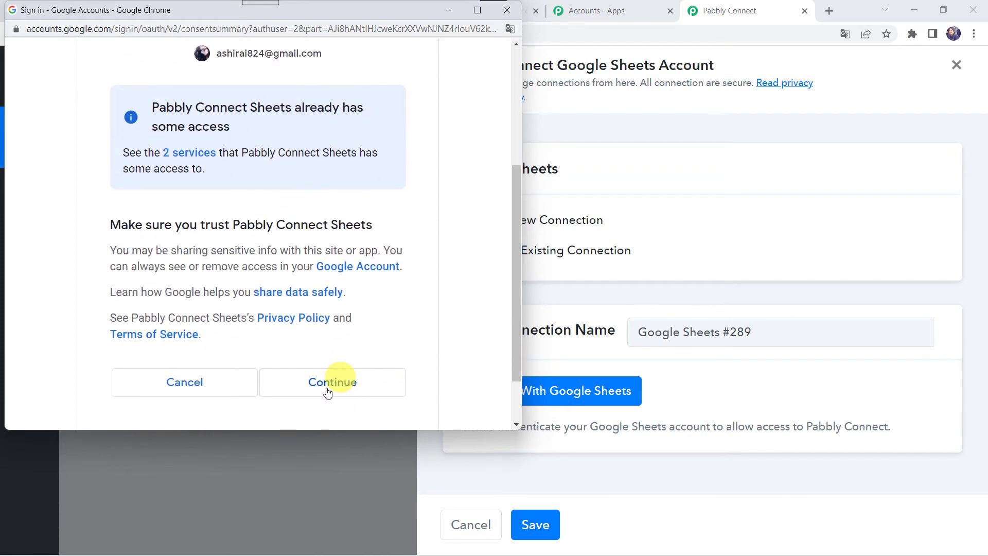
left_click(332, 389)
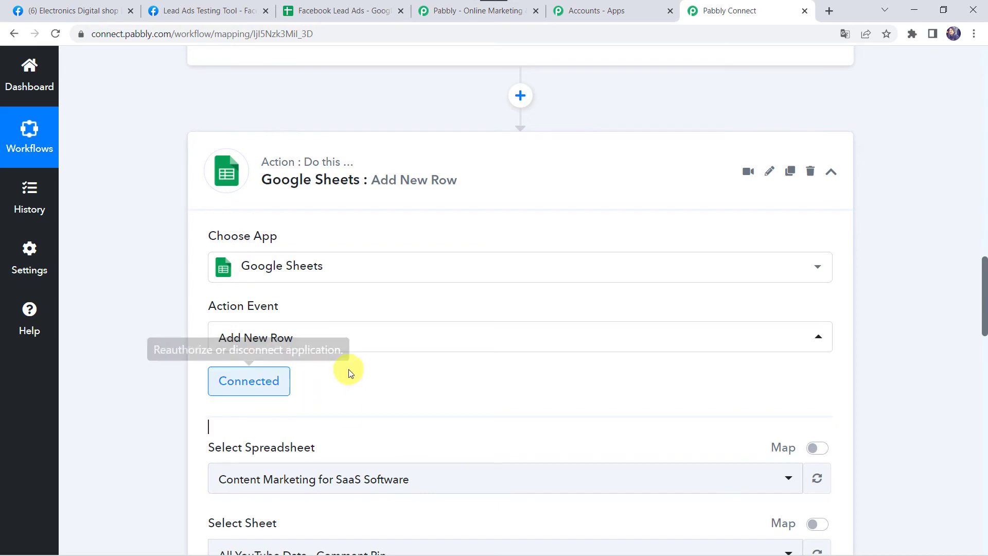
Open the spreadsheet list and verify the Facebook Lead Ads spreadsheet in its own tab
scroll(324, 387, "down", 4)
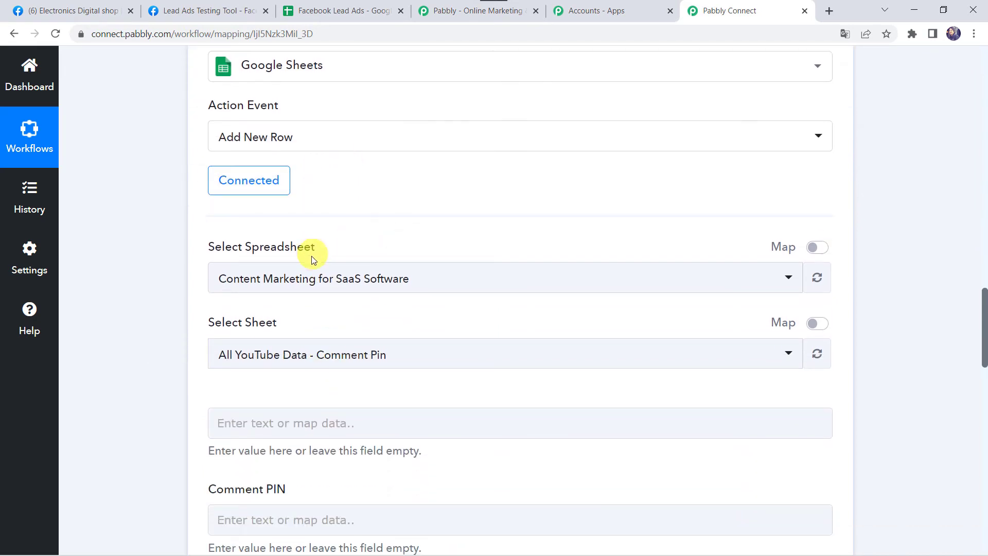
left_click(309, 280)
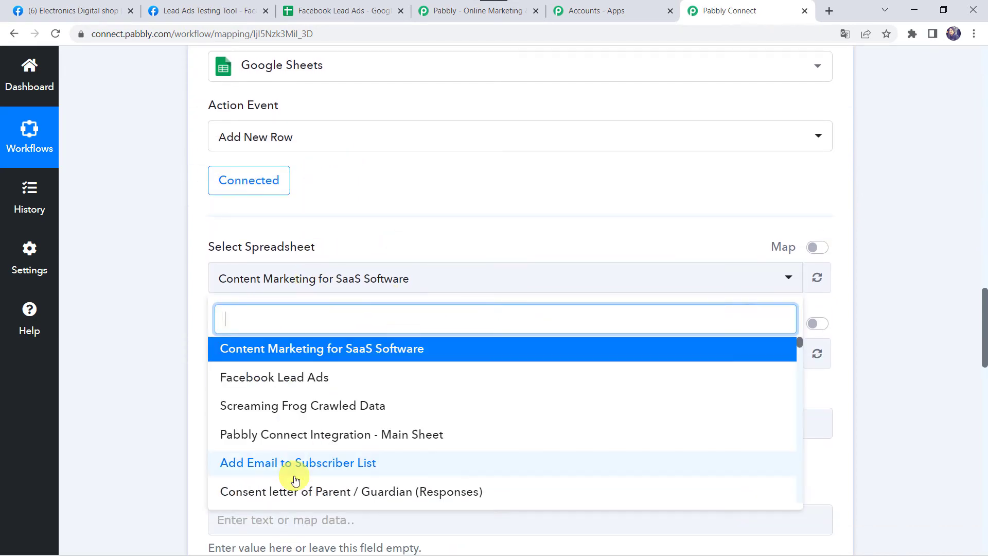
scroll(292, 476, "down", 3)
scroll(294, 474, "up", 3)
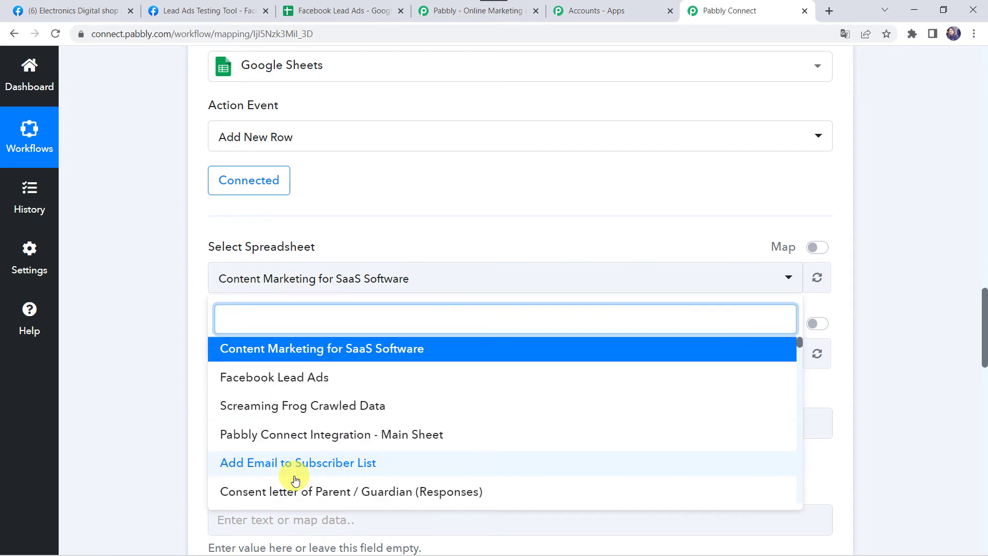
left_click(368, 6)
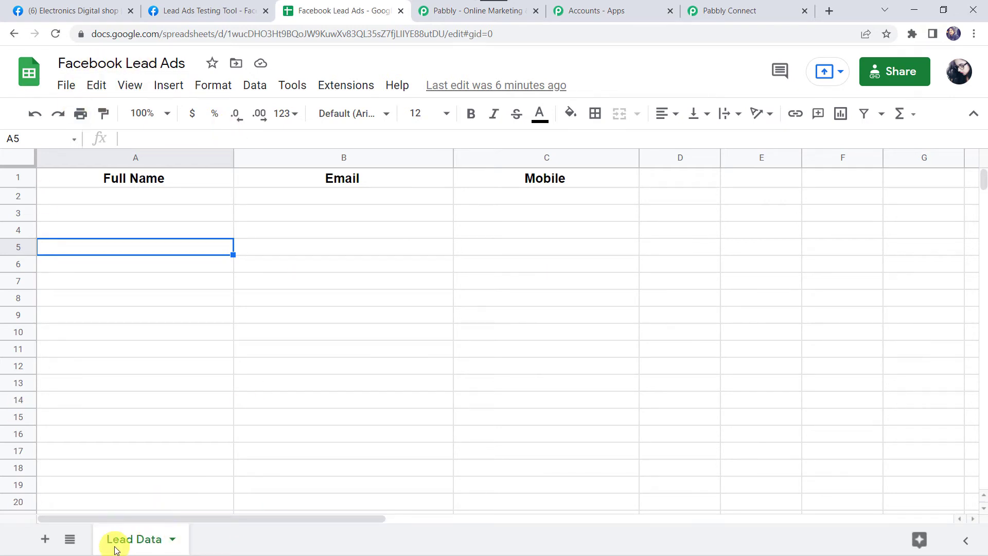
left_click(719, 12)
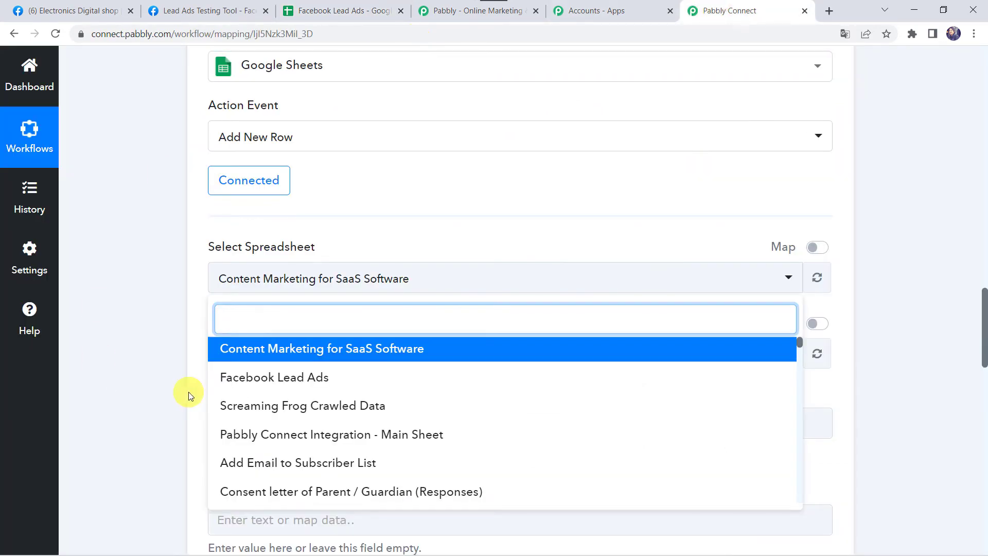
Choose the Facebook Lead Ads spreadsheet and its Lead Data sheet, then review the fields
left_click(283, 378)
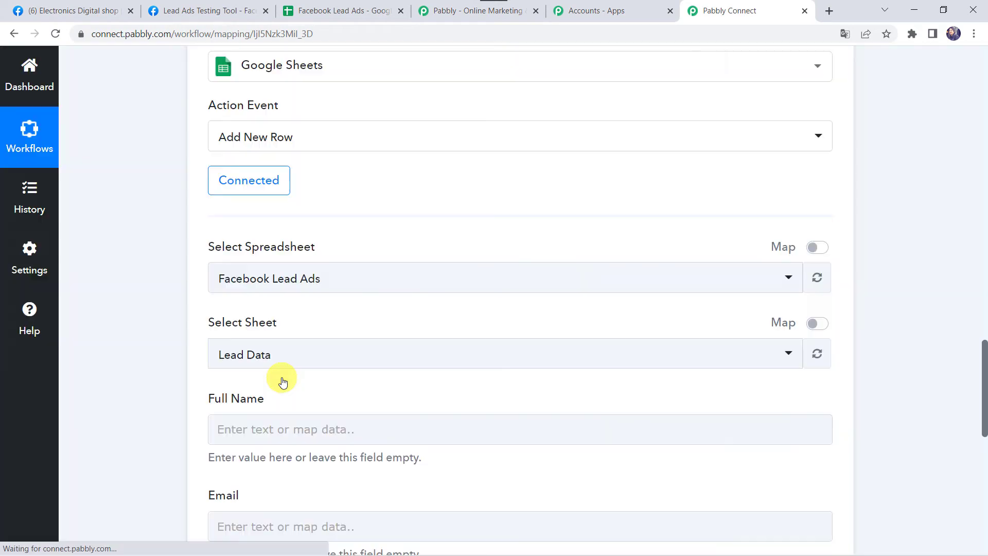
left_click(244, 360)
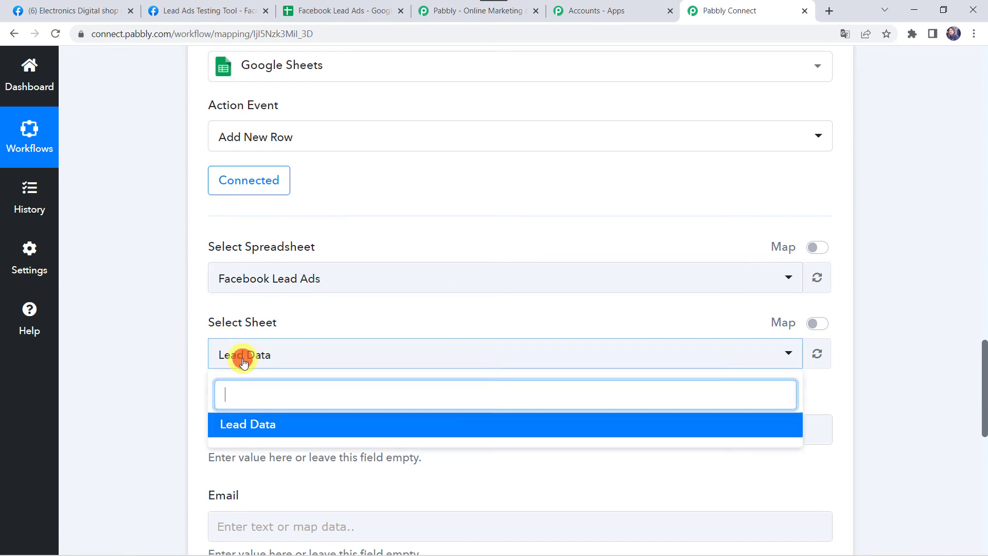
left_click(309, 429)
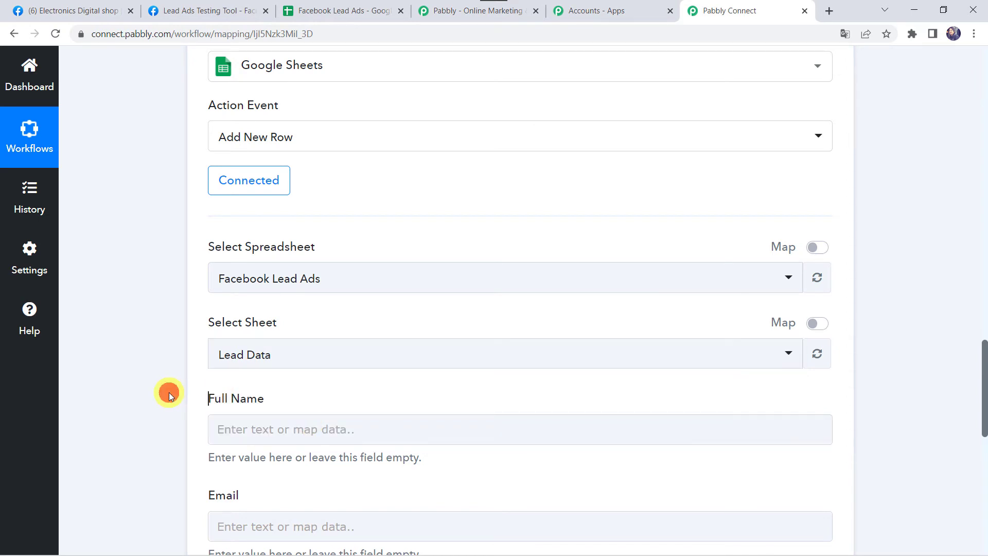
scroll(169, 392, "down", 3)
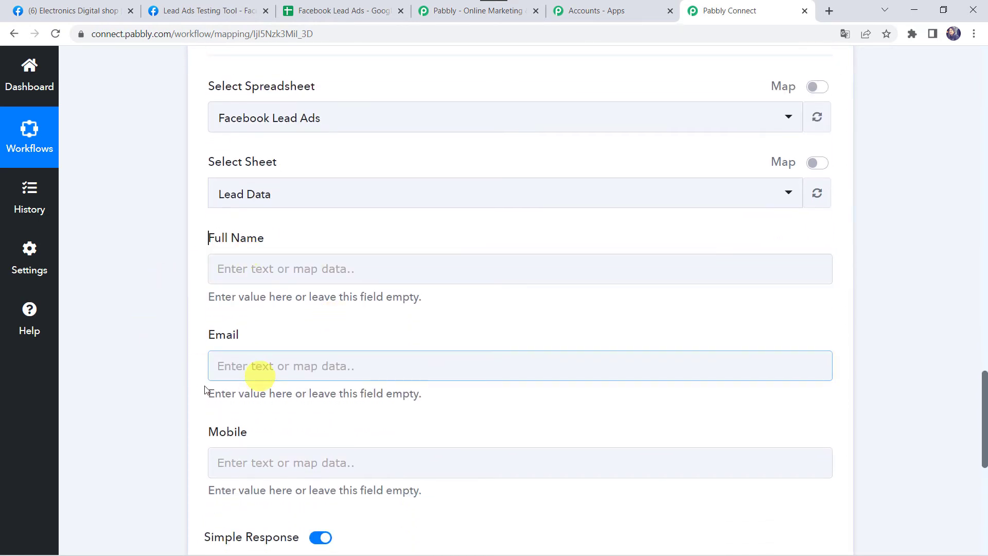
scroll(128, 212, "up", 12)
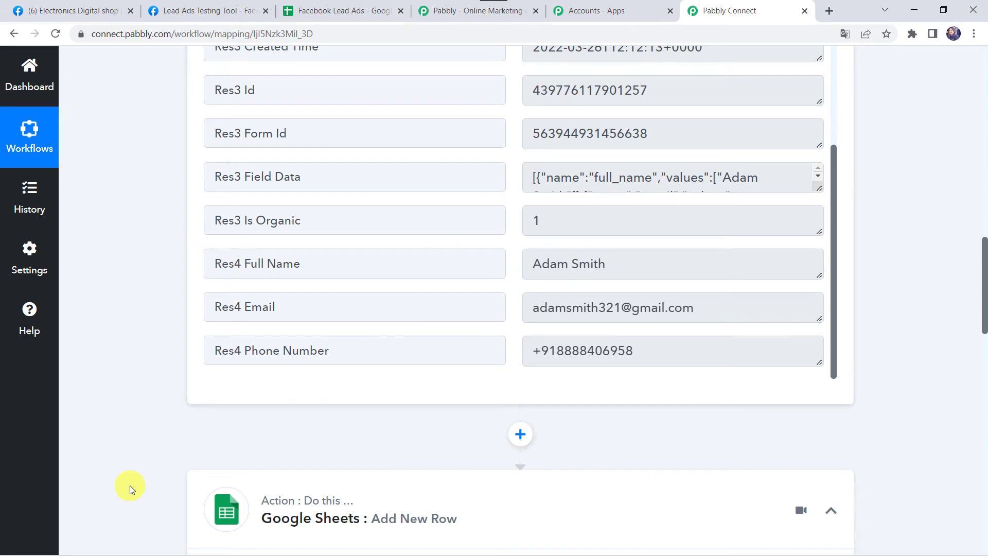
Map the Facebook lead's Full Name into the sheet's Full Name field
scroll(178, 332, "down", 10)
scroll(179, 332, "down", 1)
left_click(227, 242)
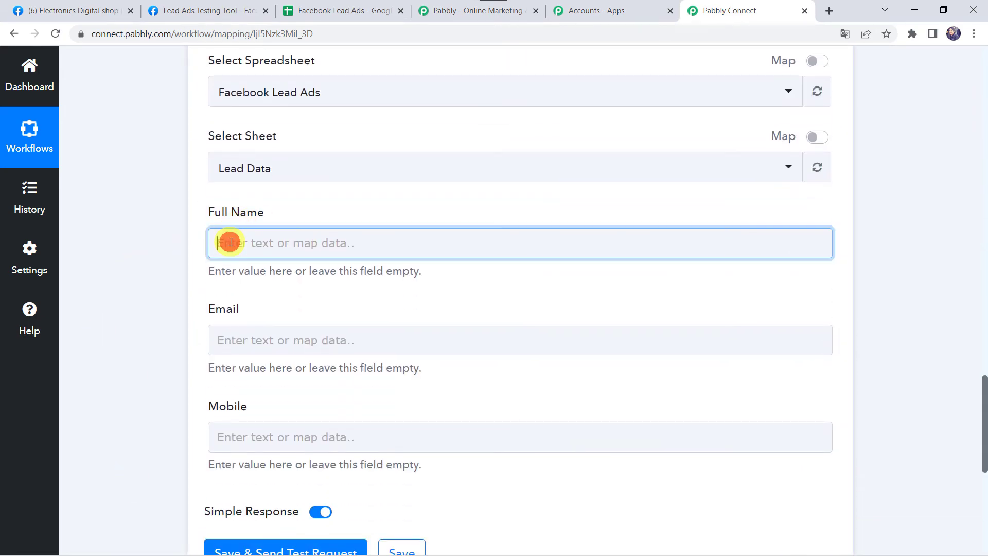
left_click(317, 371)
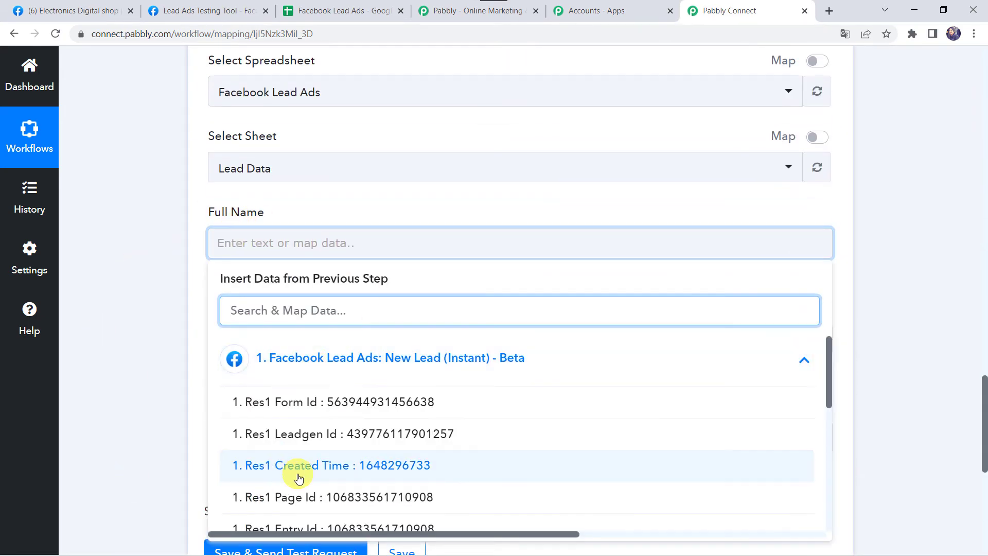
scroll(299, 473, "down", 5)
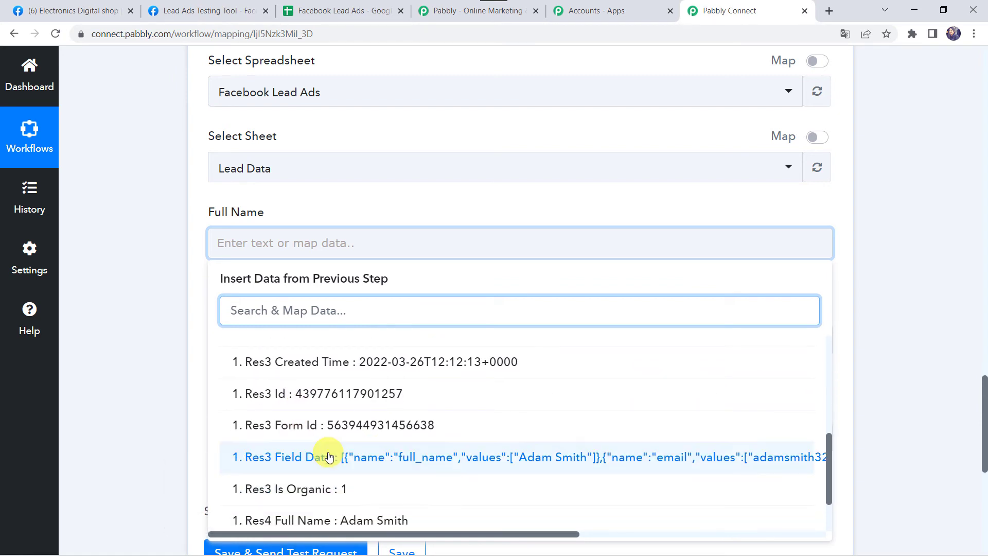
scroll(326, 453, "down", 2)
left_click(329, 454)
left_click(162, 357)
Map the lead's Email into the Email field
scroll(162, 358, "down", 2)
left_click(226, 218)
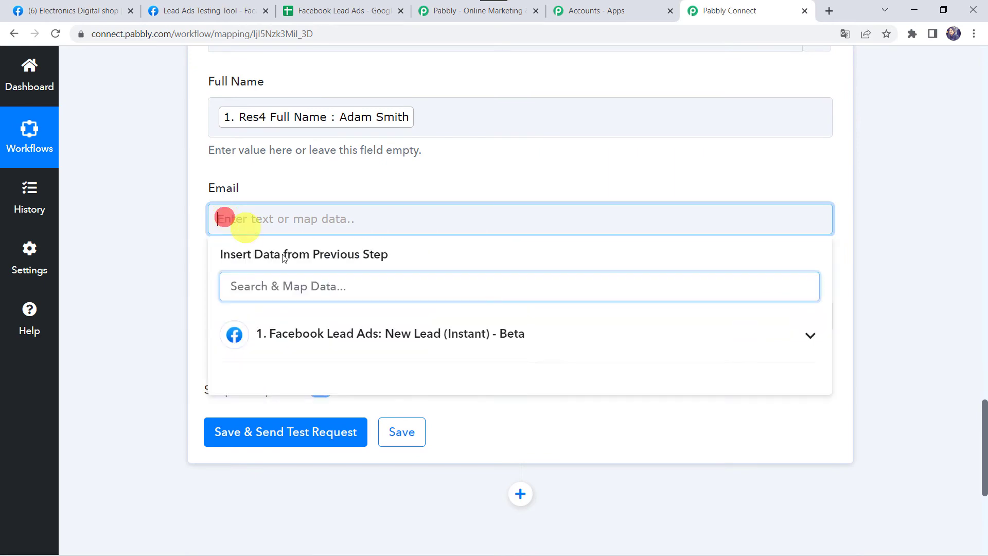
left_click(280, 337)
scroll(315, 469, "down", 5)
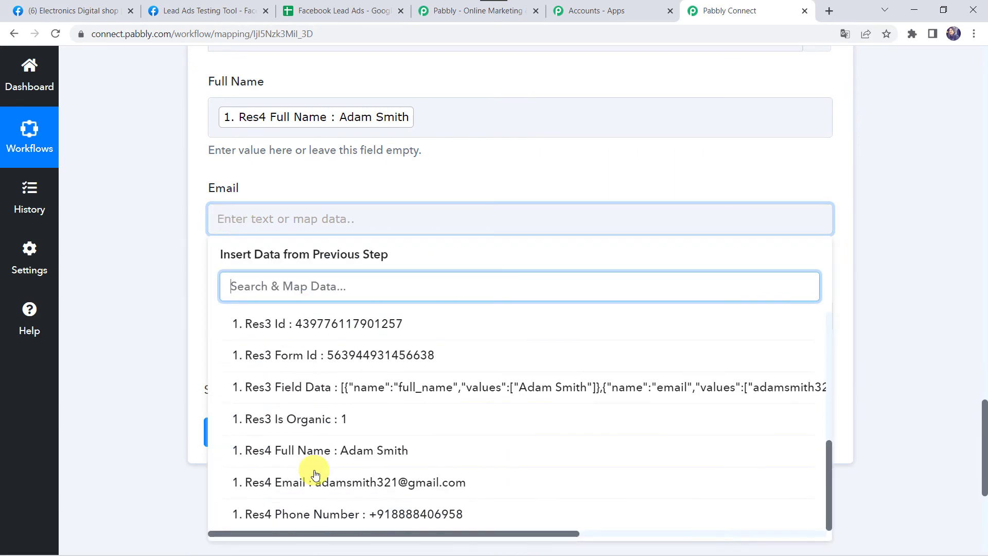
left_click(315, 481)
left_click(141, 286)
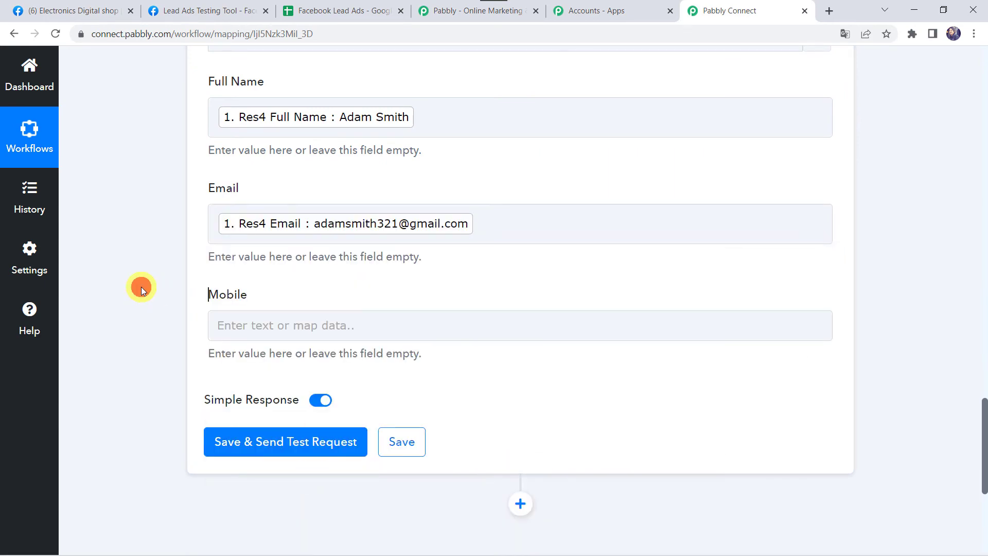
Map the lead's Phone Number into the Mobile field
scroll(143, 287, "down", 2)
left_click(228, 233)
left_click(282, 340)
scroll(303, 463, "down", 5)
left_click(331, 513)
left_click(118, 343)
Save the action, send a test row, and check it in the Lead Data spreadsheet
scroll(118, 343, "up", 8)
scroll(119, 330, "down", 7)
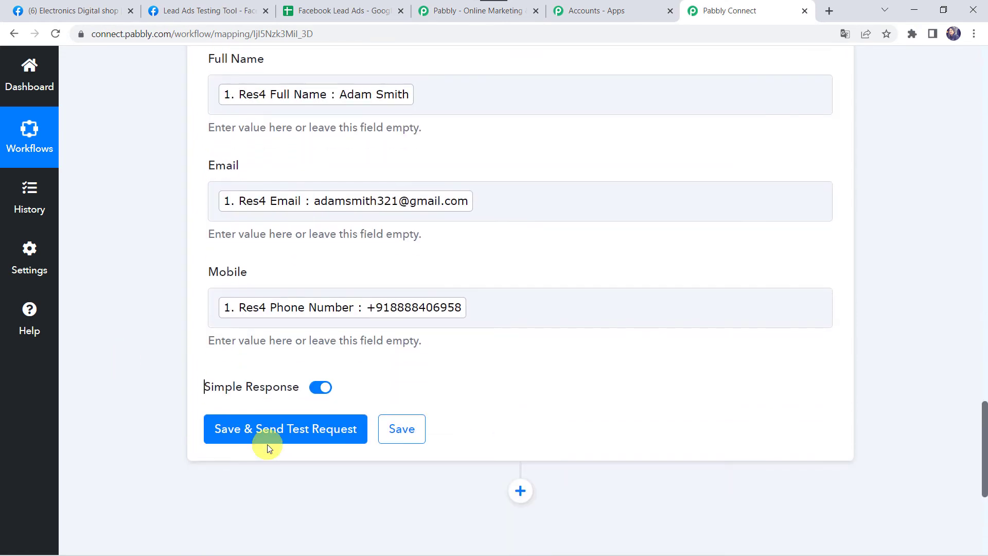
left_click(287, 433)
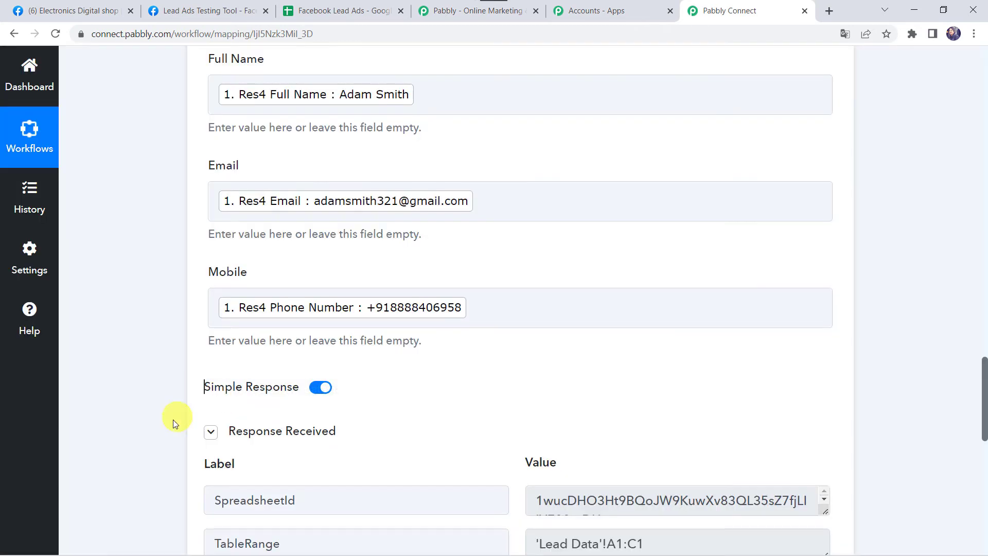
scroll(155, 459, "down", 5)
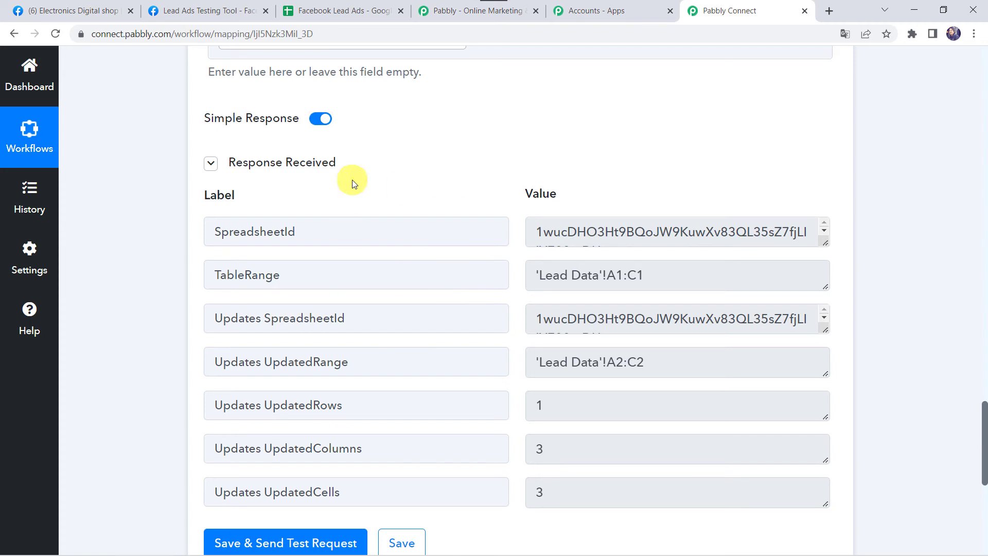
left_click(351, 14)
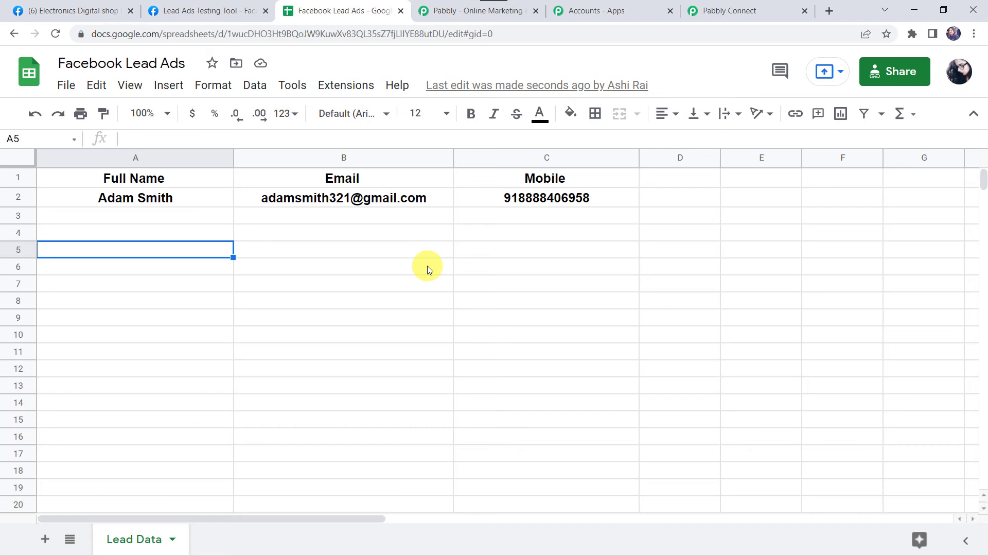
Go back to the Pabbly Connect workflow and save it
left_click(752, 9)
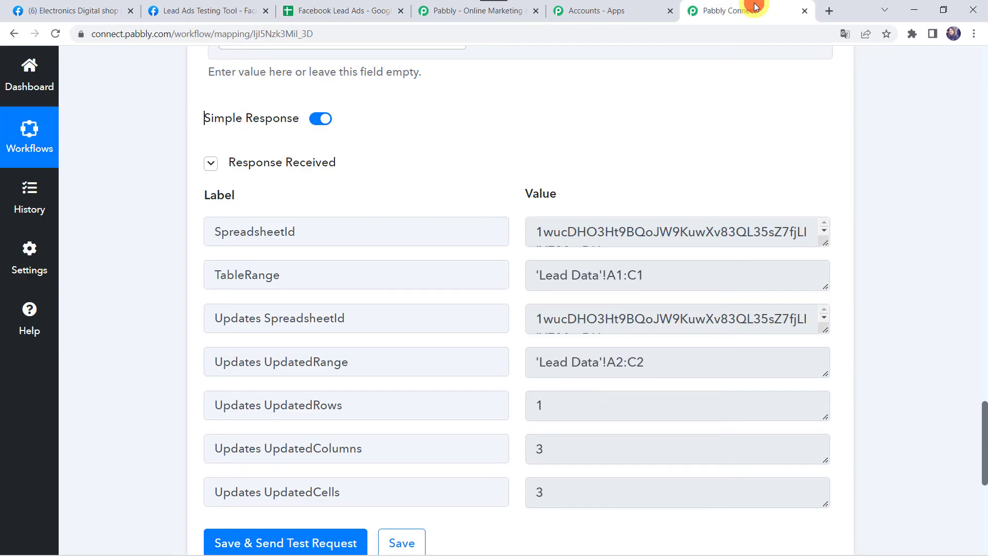
scroll(150, 435, "down", 3)
left_click(405, 402)
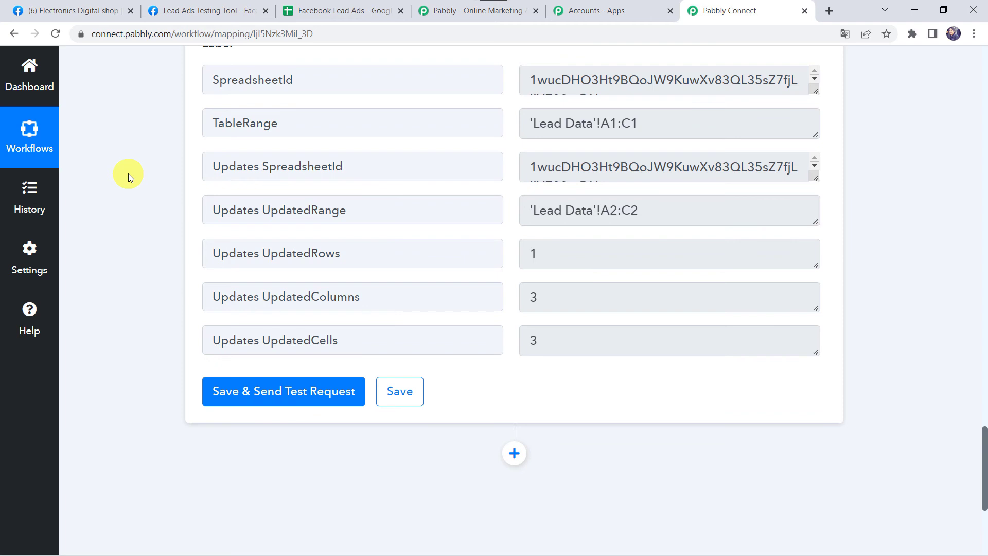
In the Lead Ads Testing Tool form, fill in the test lead's full name from the suggestions
left_click(195, 4)
scroll(444, 359, "down", 2)
left_click(474, 375)
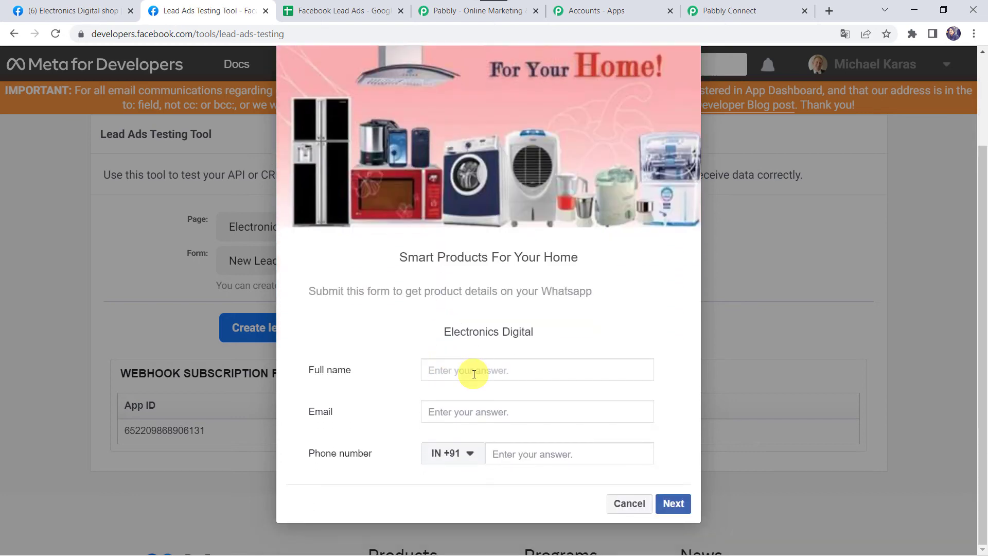
type("Shik")
key("Down")
key("Return")
Add the lead's email, submit the test lead, and check row 3 in the spreadsheet
key("Tab")
type("shi")
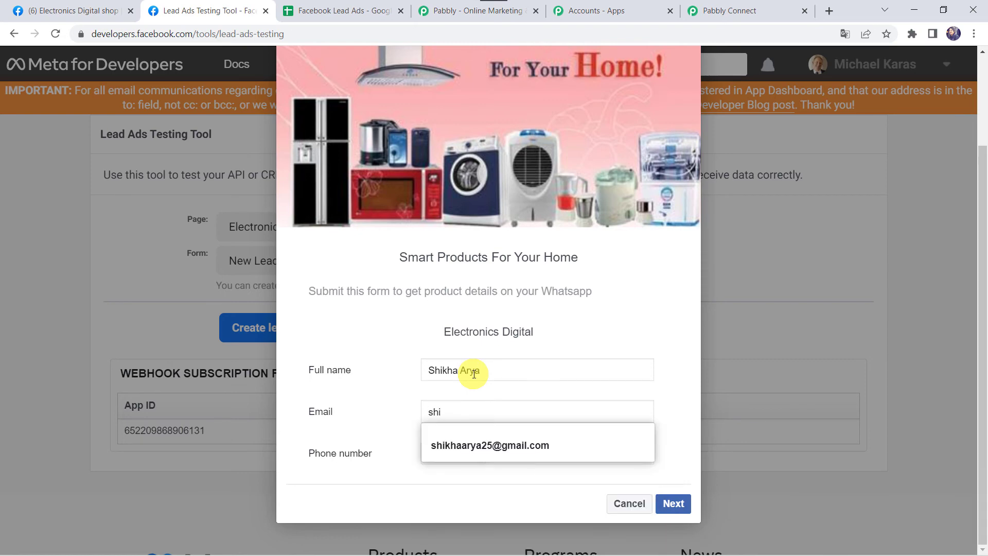
key("Down")
key("Return")
key("Tab")
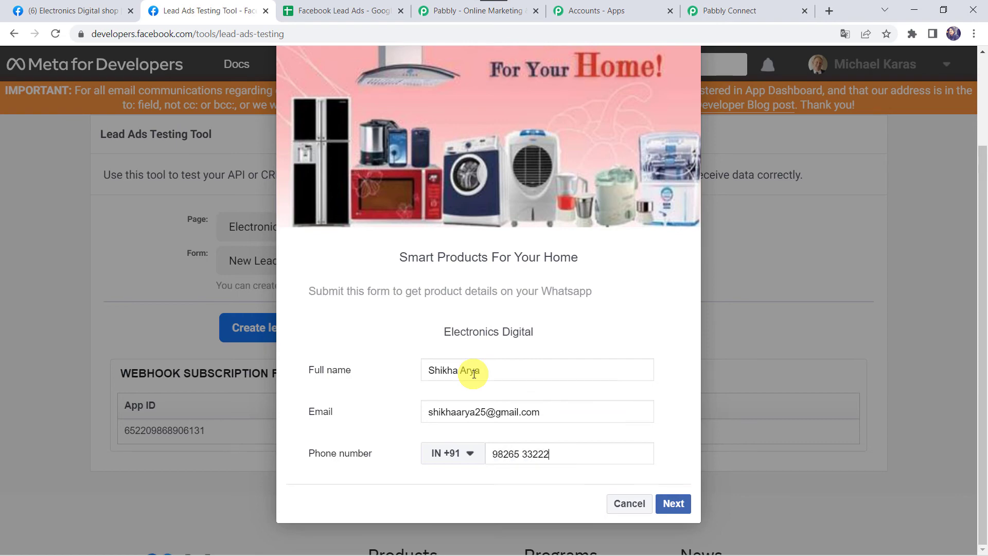
left_click(673, 503)
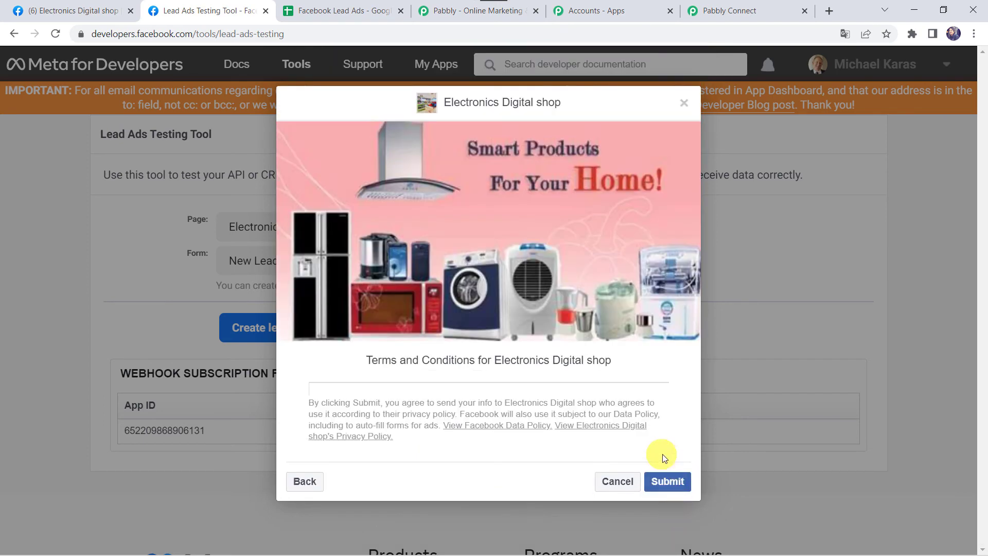
left_click(652, 484)
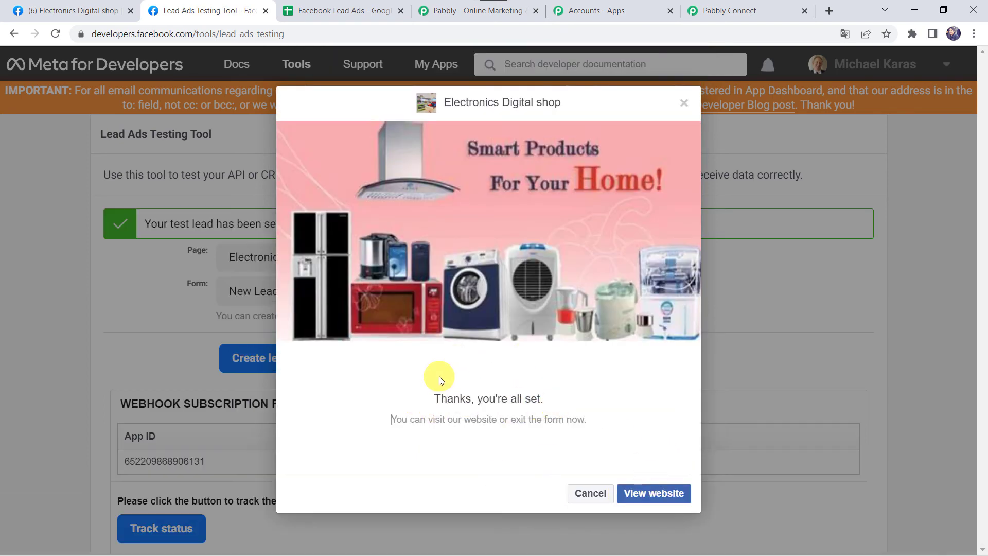
left_click(374, 6)
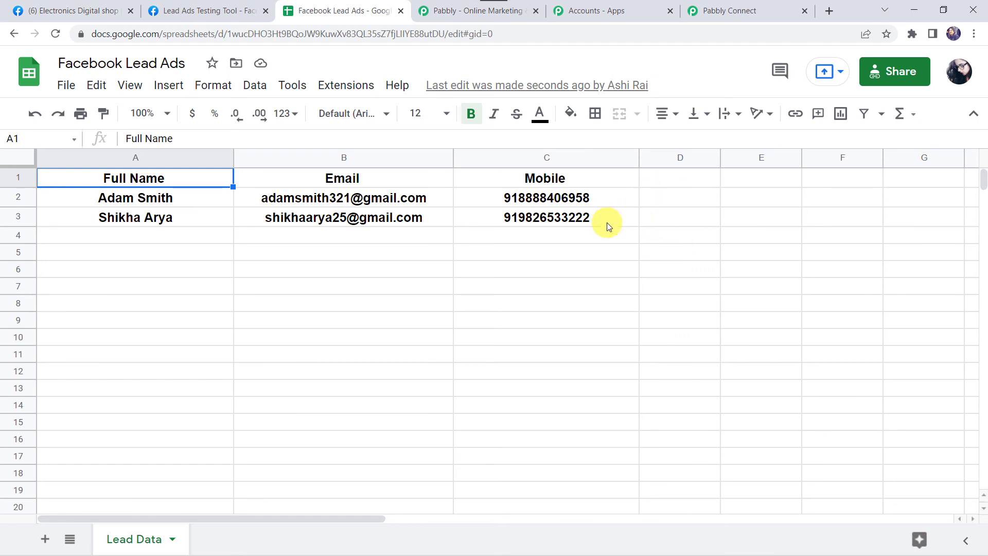
Collapse the Google Sheets Add New Row action and the Facebook Lead Ads trigger in the workflow
left_click(746, 9)
scroll(438, 143, "up", 8)
scroll(438, 143, "up", 10)
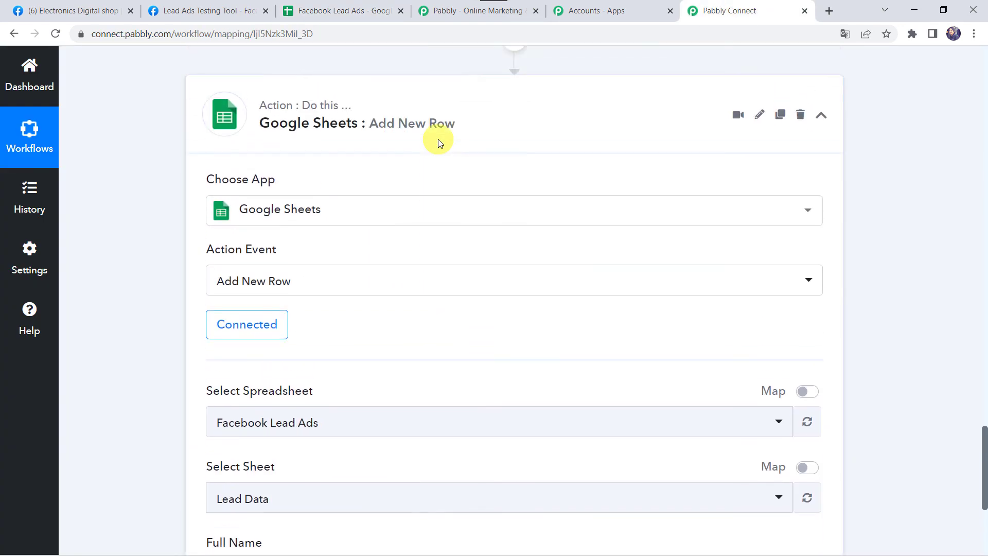
left_click(429, 180)
scroll(427, 180, "up", 15)
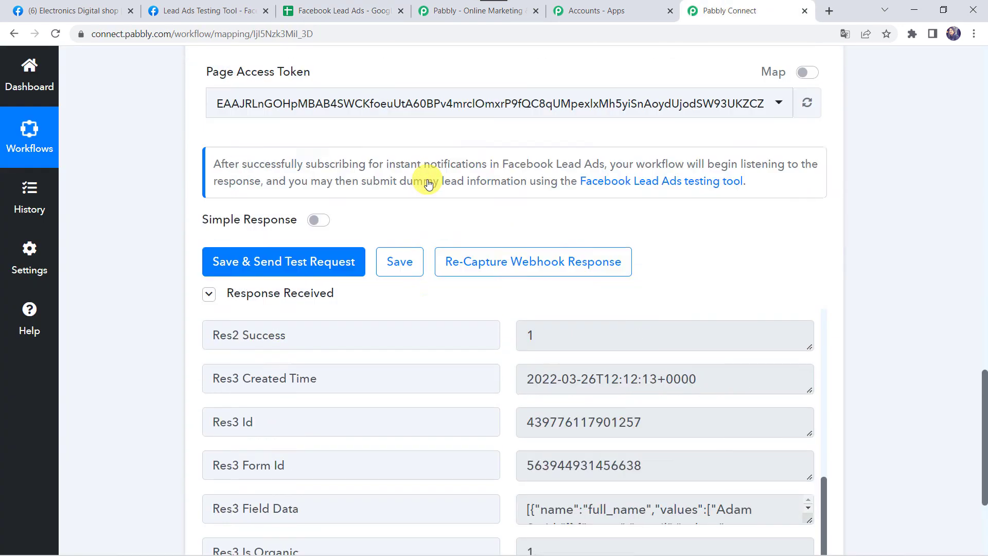
left_click(472, 151)
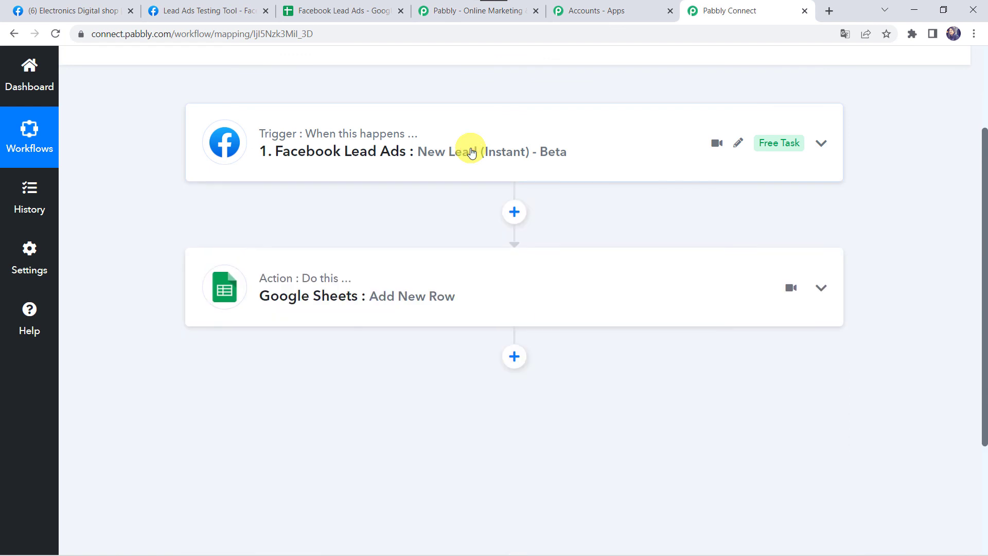
scroll(463, 154, "up", 3)
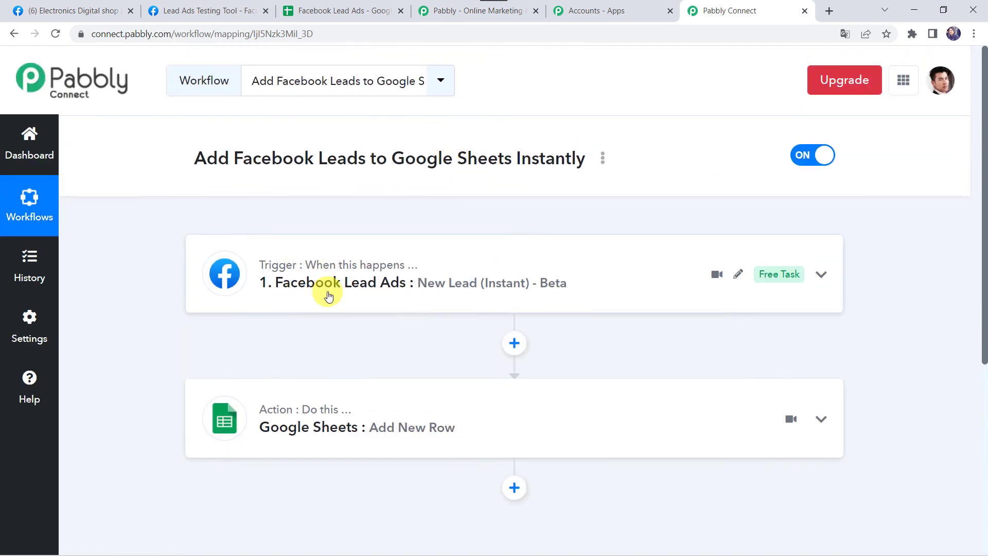